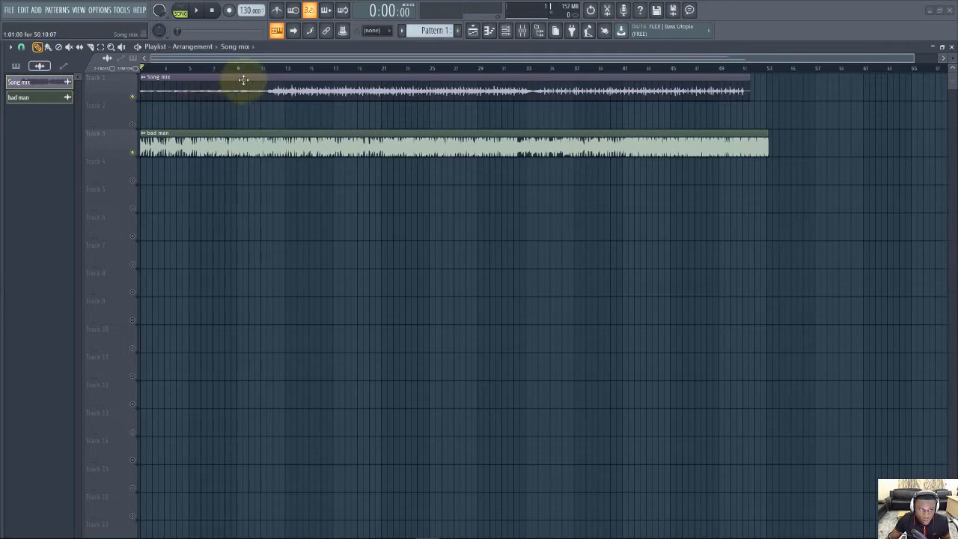
Step: Mute the playlist track that holds the bad man clip after checking the clip's channel settings
double_click(183, 142)
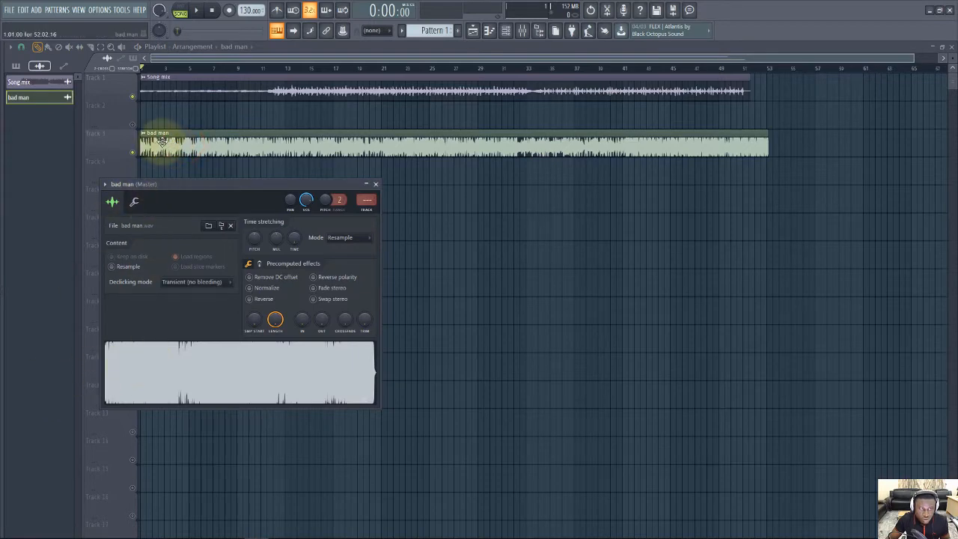
left_click(163, 141)
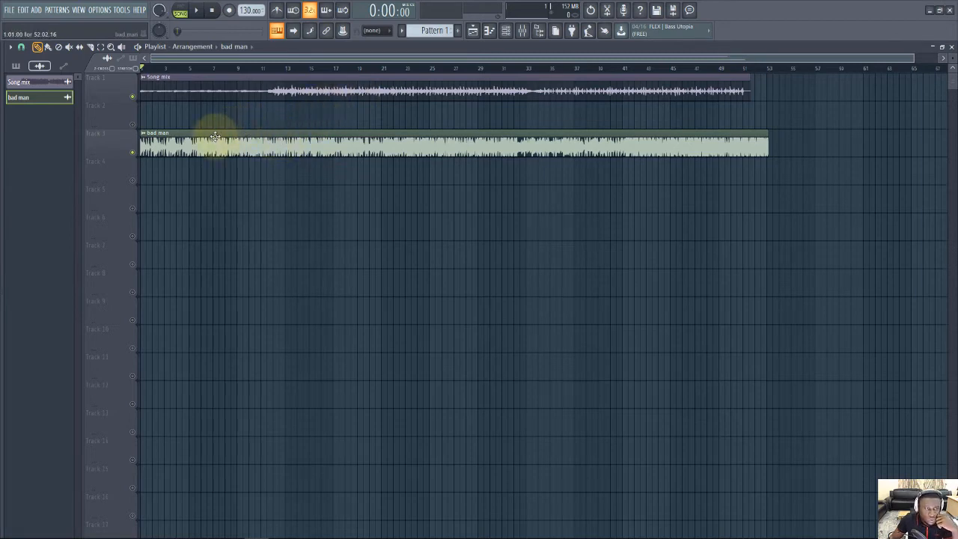
left_click(133, 152)
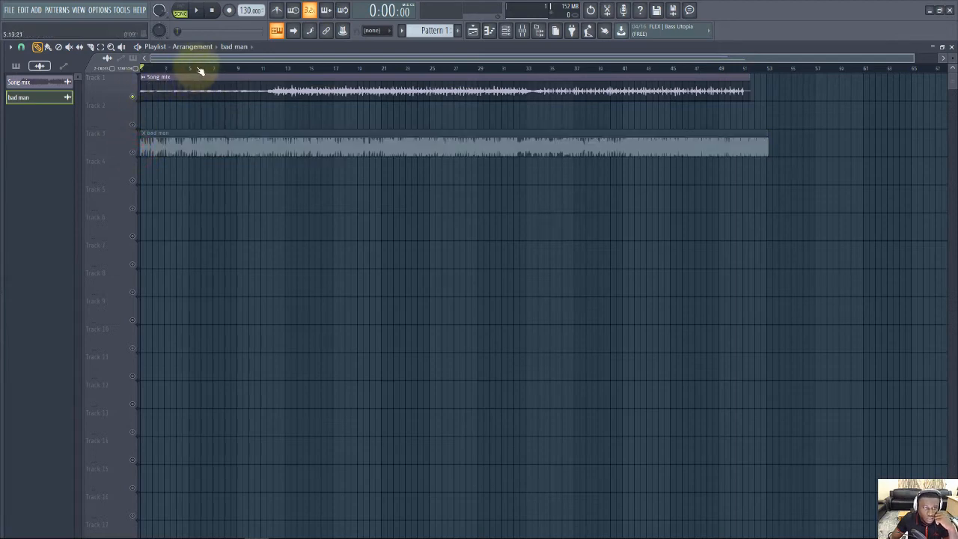
Step: Check the Song mix clip's channel settings and place the playhead at about bar 9
double_click(261, 84)
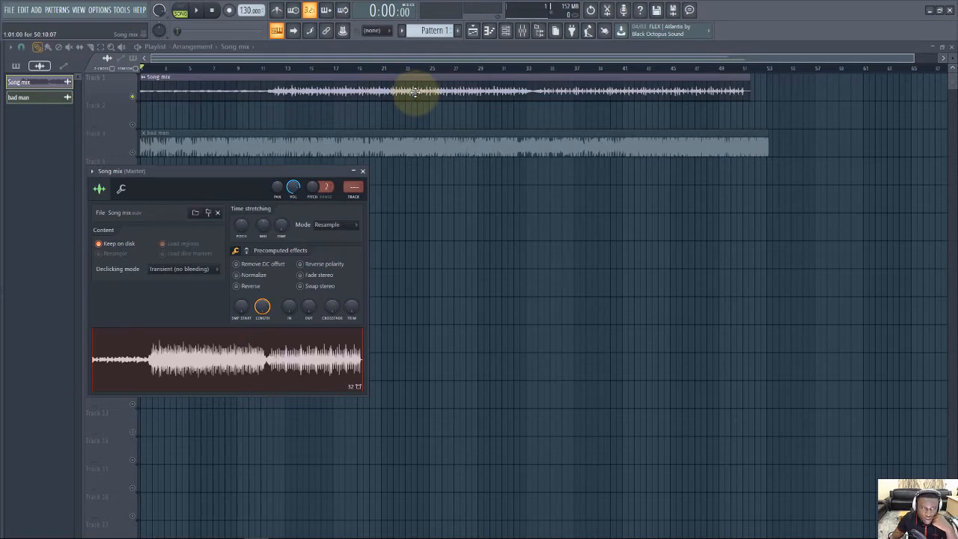
left_click(363, 173)
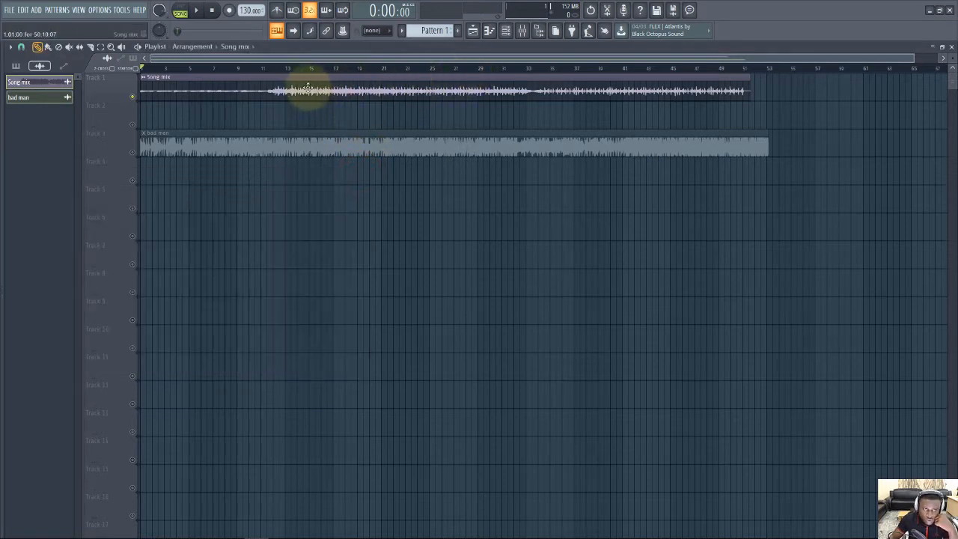
left_click(257, 68)
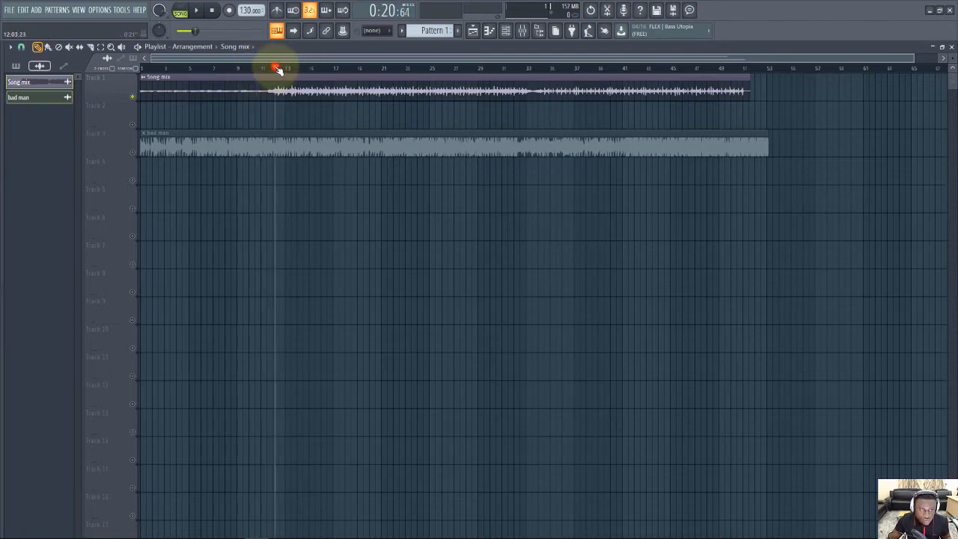
left_click(242, 68)
Step: Route the Song mix audio channel to mixer insert 1
double_click(221, 85)
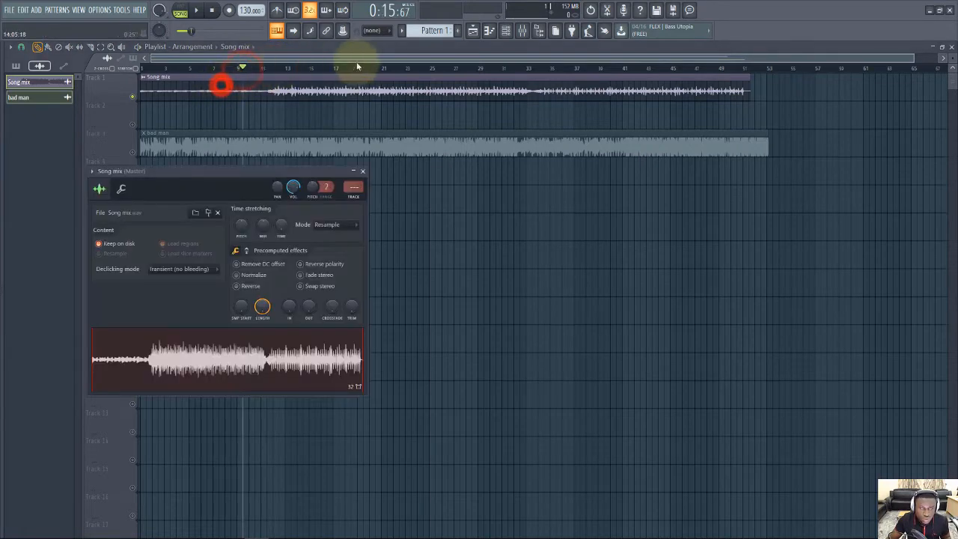
left_click(506, 30)
left_click(523, 30)
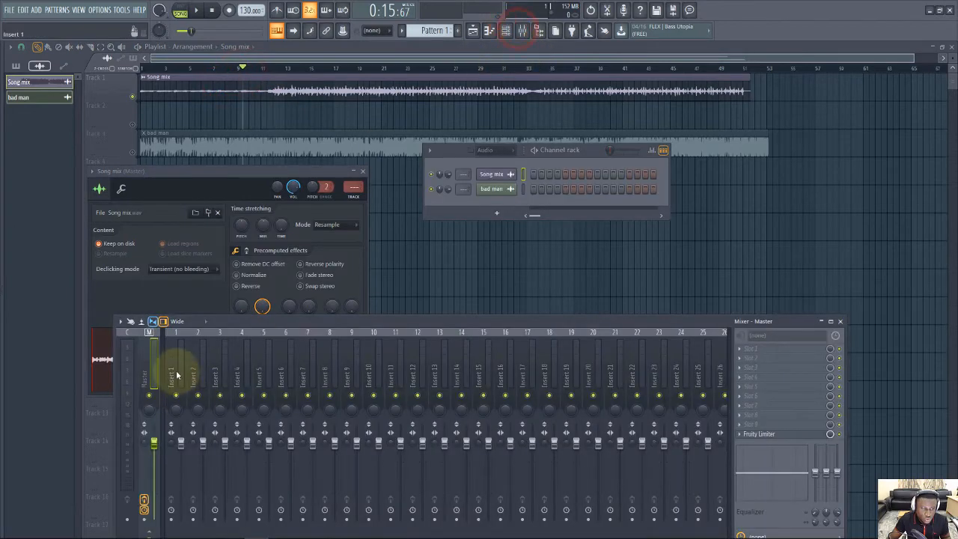
left_click(176, 373)
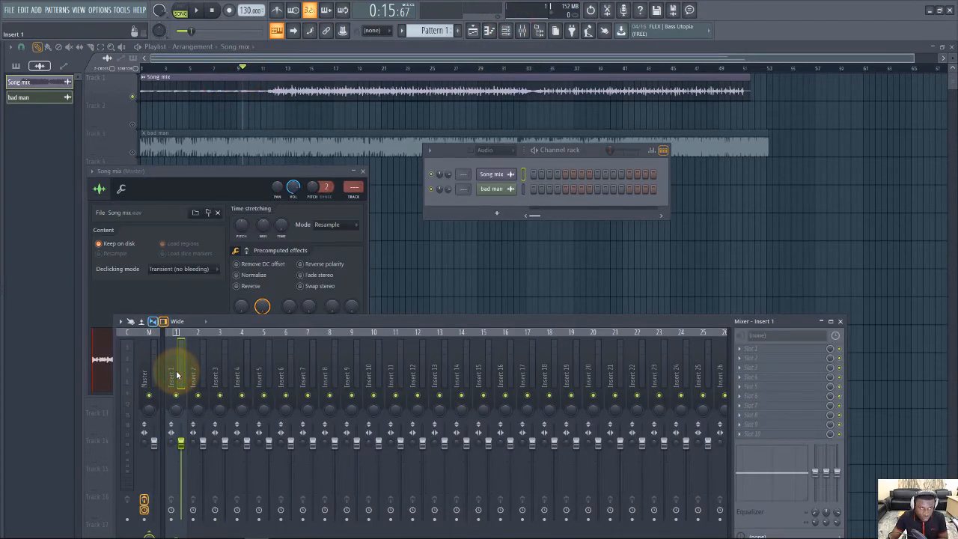
key("ctrl+l")
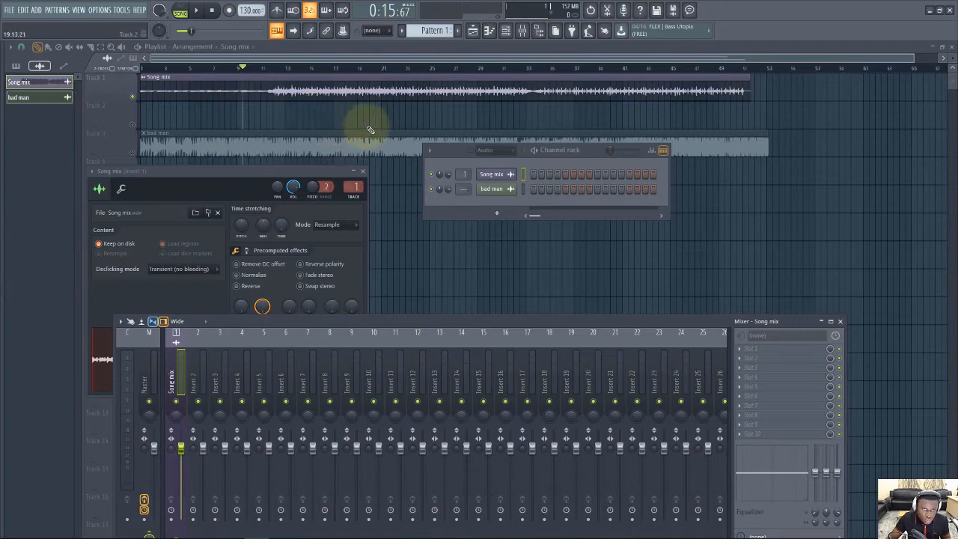
Step: Route the bad man audio channel to mixer insert 3
left_click(293, 150)
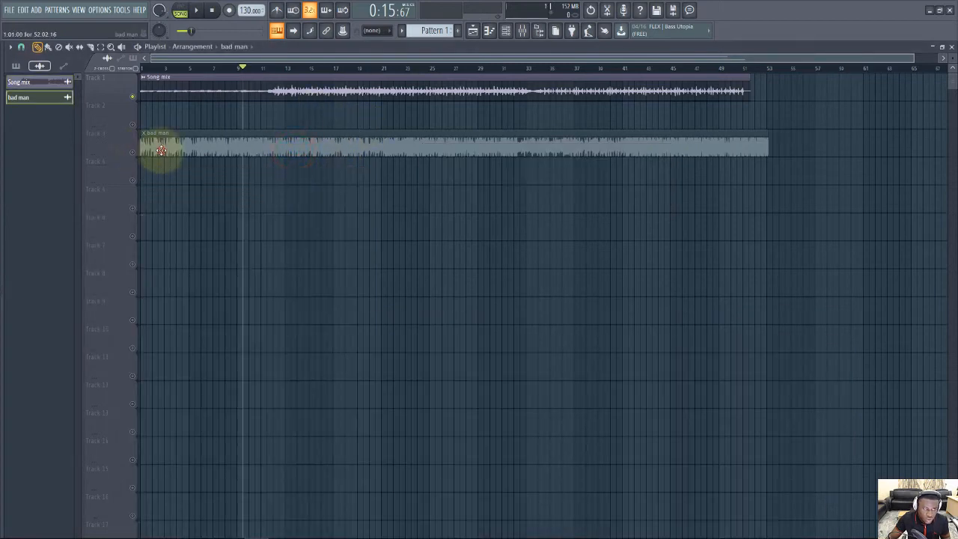
left_click(161, 150)
left_click(520, 30)
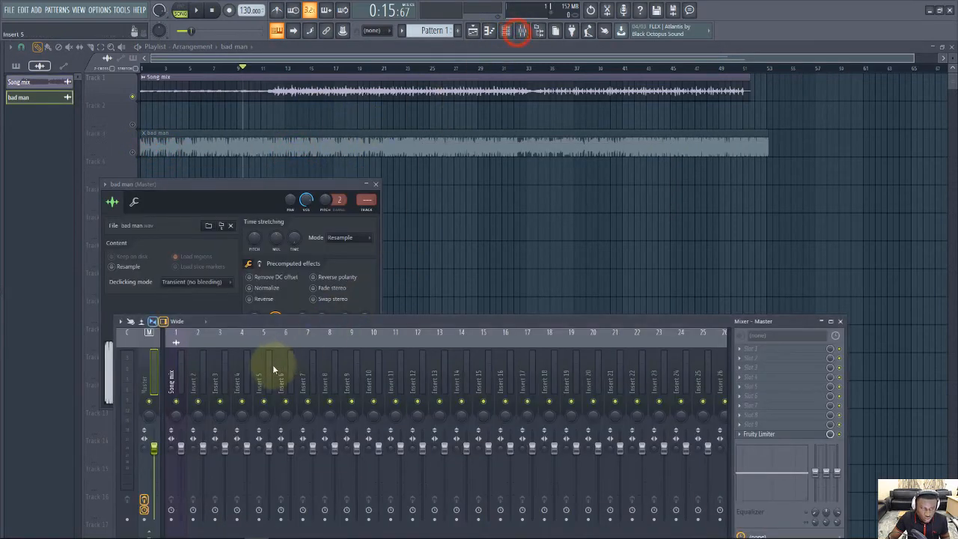
left_click(210, 379)
left_click(212, 384)
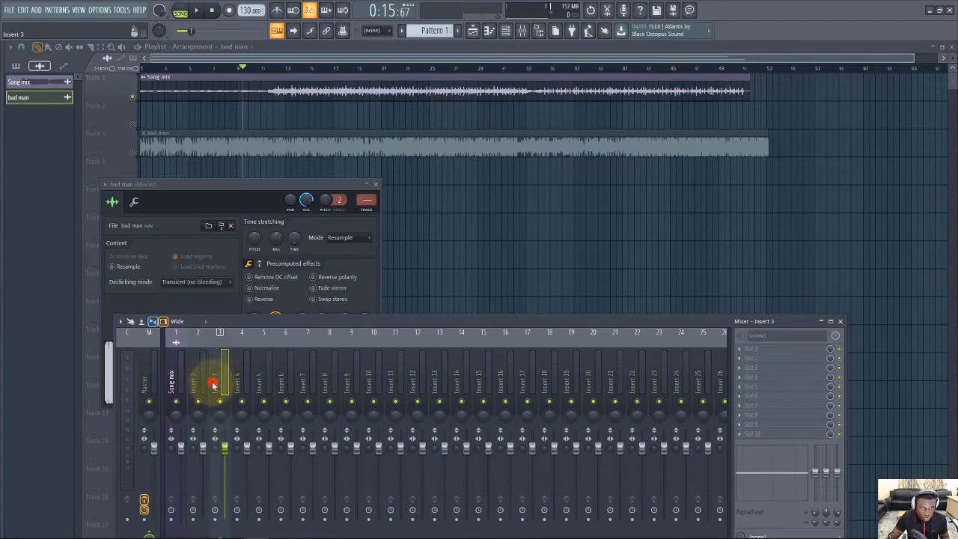
key("ctrl+l")
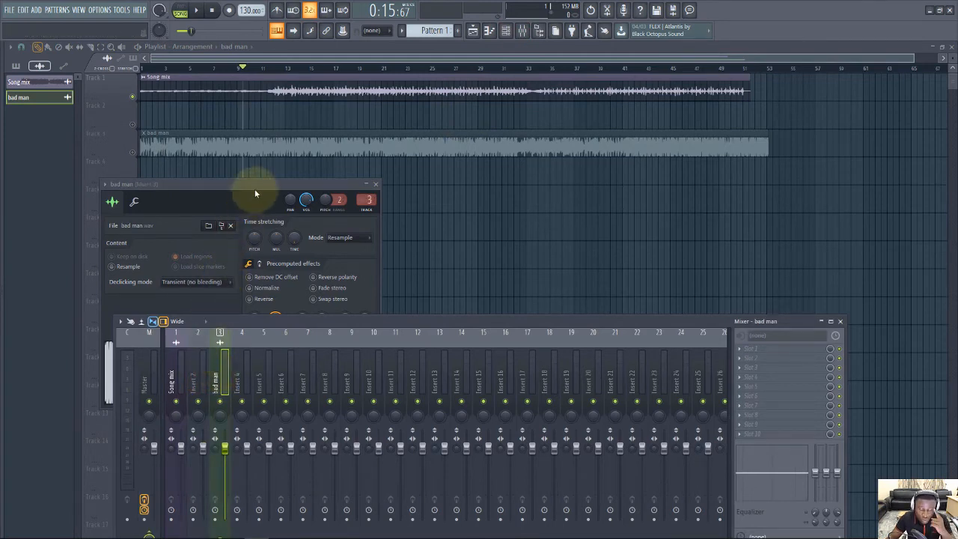
Step: Delete the Fruity Limiter from the Master track's effect slots in the mixer
left_click(205, 142)
left_click(523, 31)
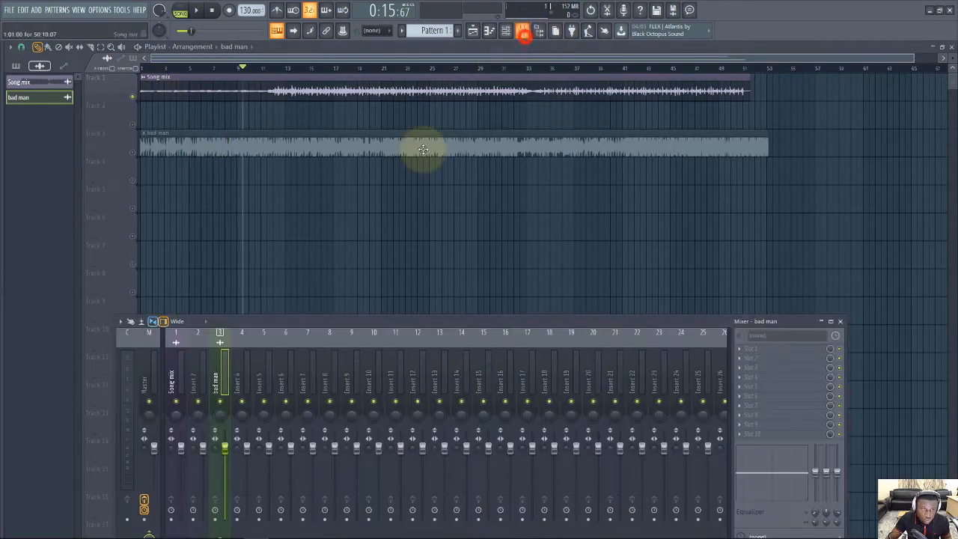
left_click(142, 371)
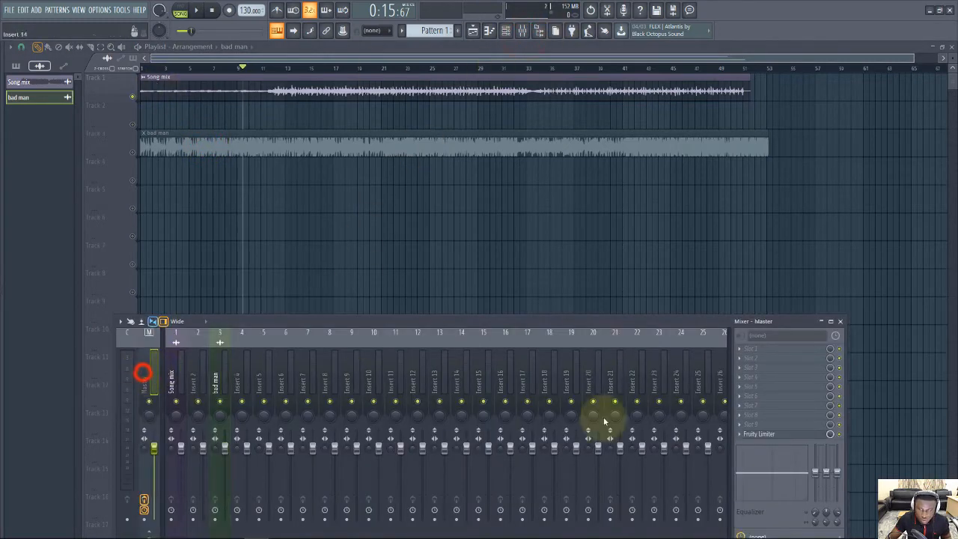
left_click(741, 436)
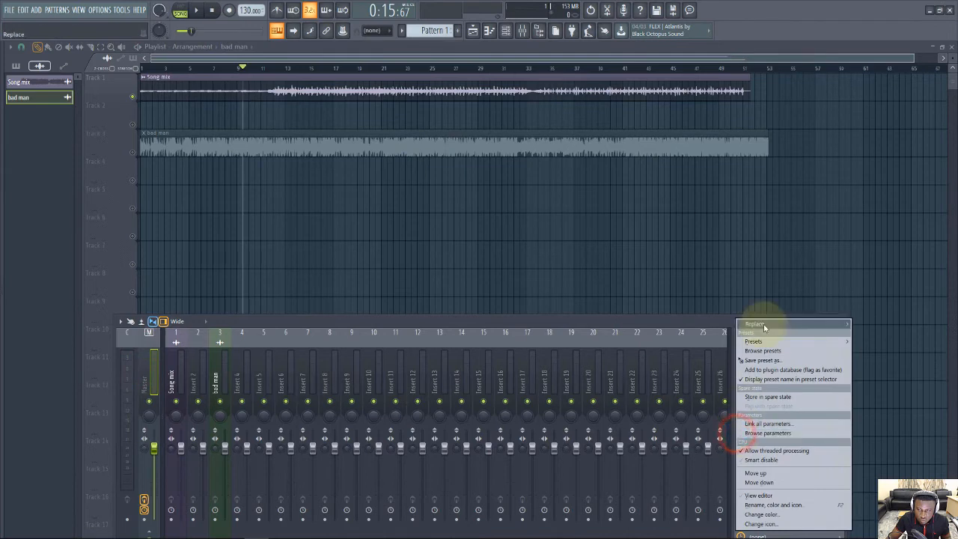
mouse_move(752, 324)
left_click(412, 28)
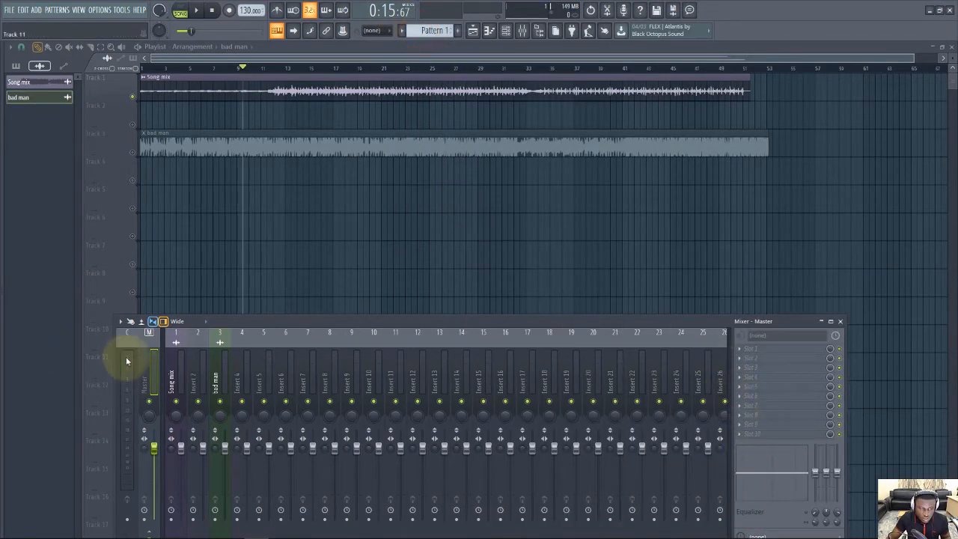
left_click(152, 354)
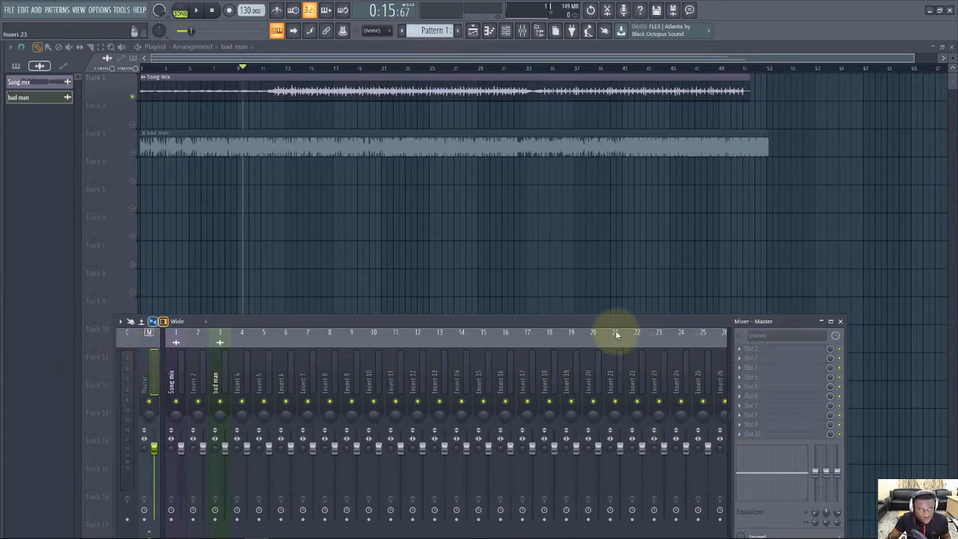
Step: Play Song mix from about bar 12 to hear its louder section unprocessed, and stop playback
left_click(273, 68)
key("space")
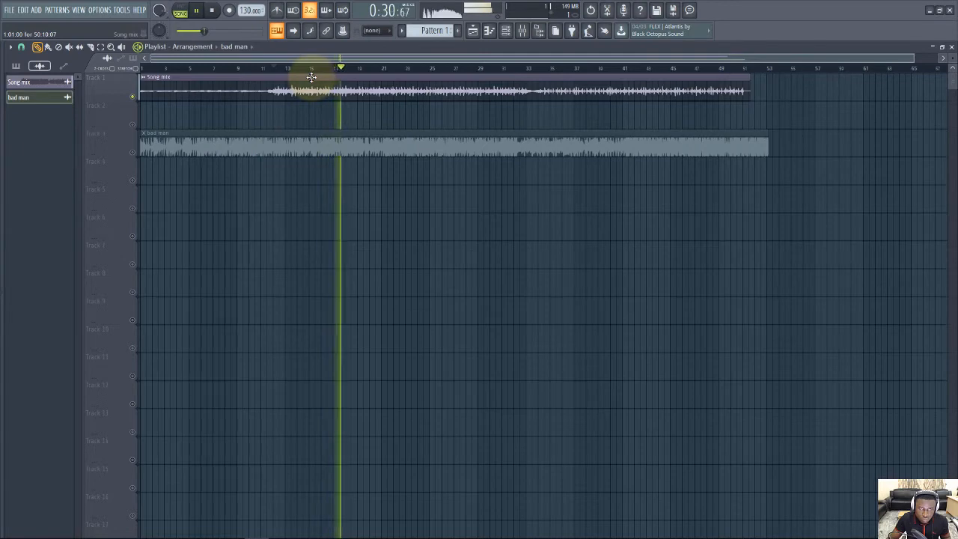
key("space")
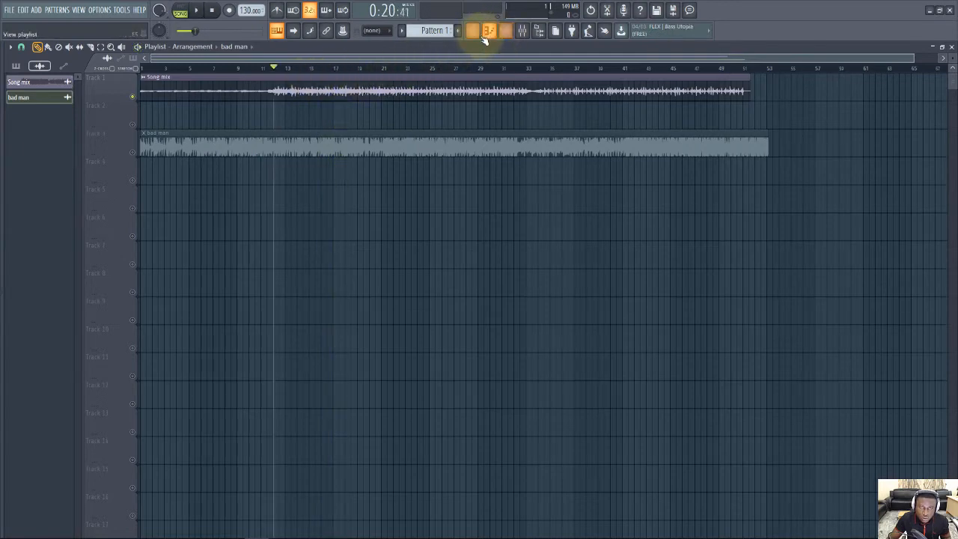
Step: Load Fruity Compressor into the first effect slot of the Song mix mixer track
left_click(522, 29)
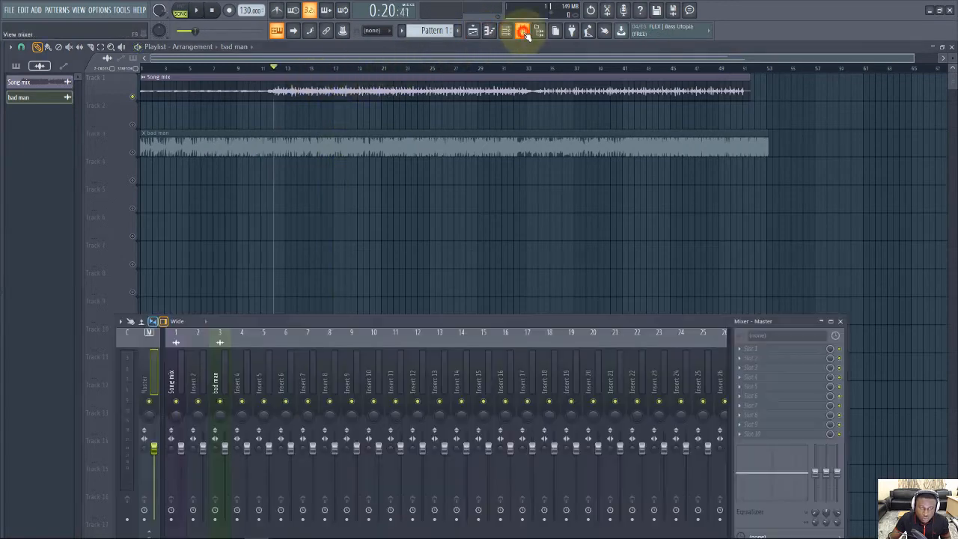
left_click(177, 372)
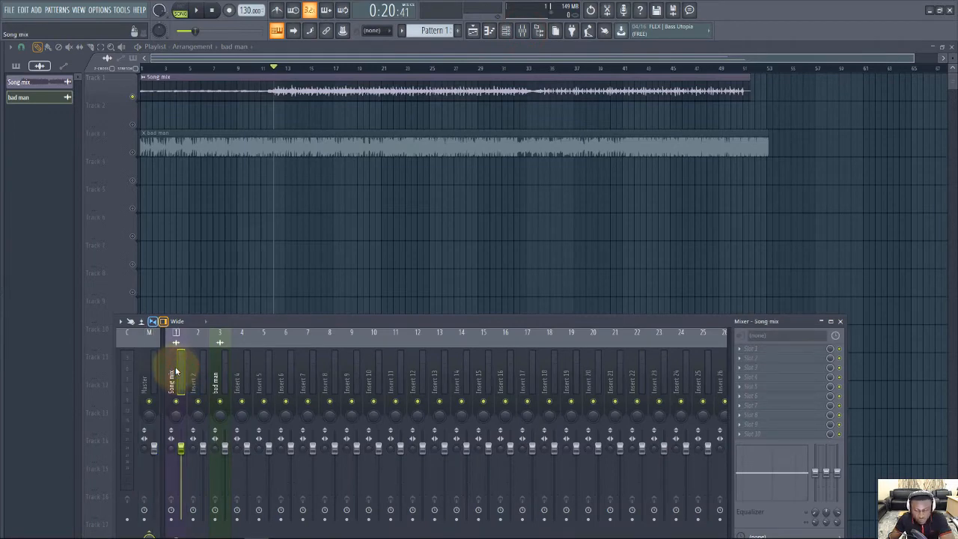
left_click(761, 354)
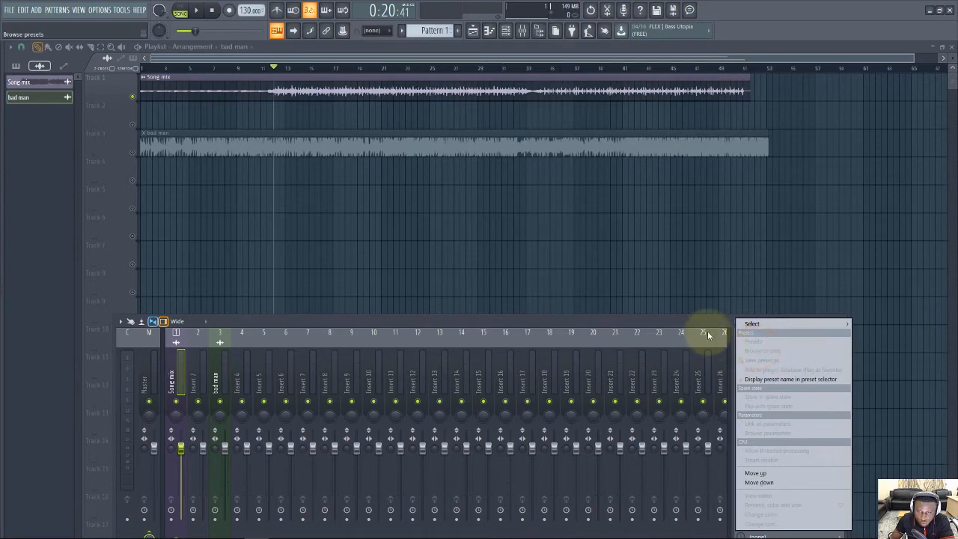
left_click(708, 324)
left_click(741, 348)
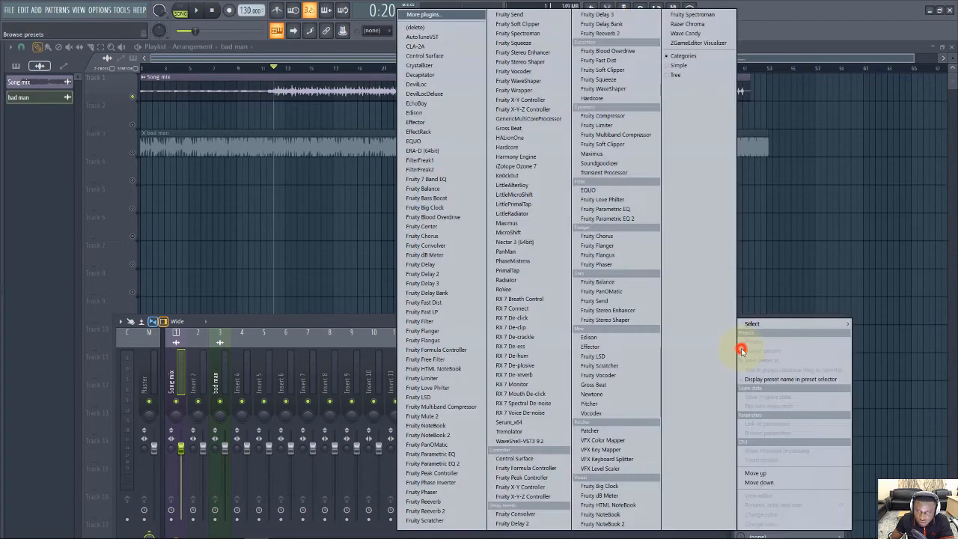
left_click(695, 322)
left_click(742, 349)
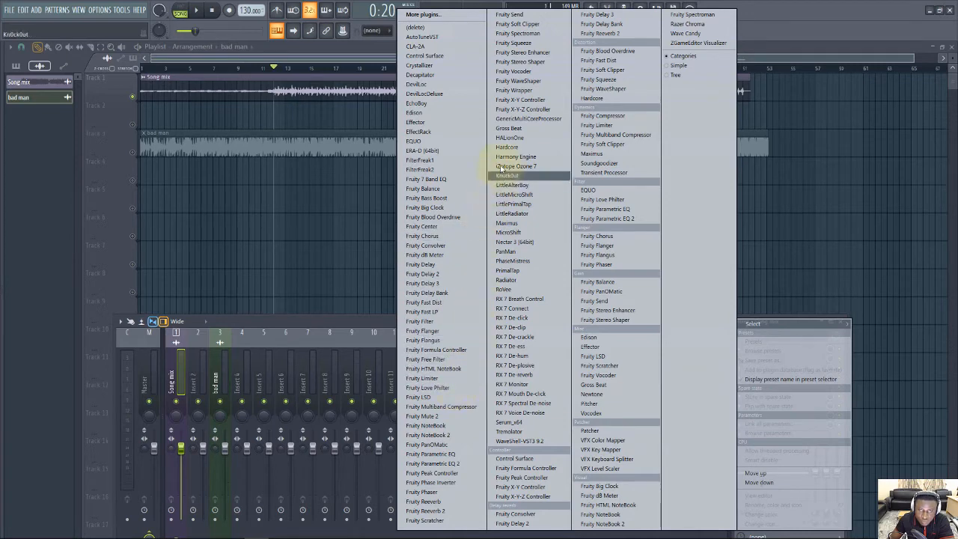
left_click(612, 116)
left_click_drag(138, 148, 328, 176)
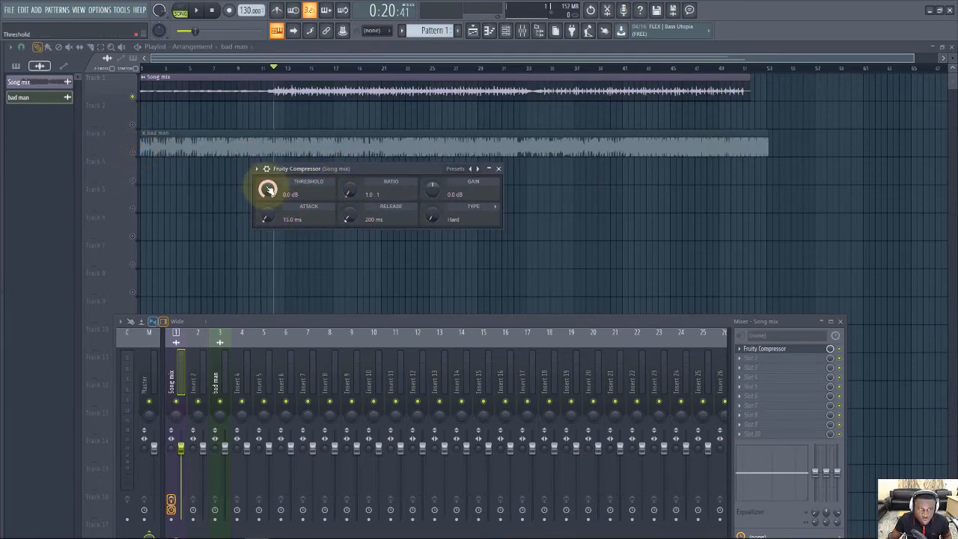
Step: Set the compressor's ratio to 2.2:1 and its threshold to -12.8 dB, listening to Song mix while fine-tuning
left_click_drag(268, 190, 265, 220)
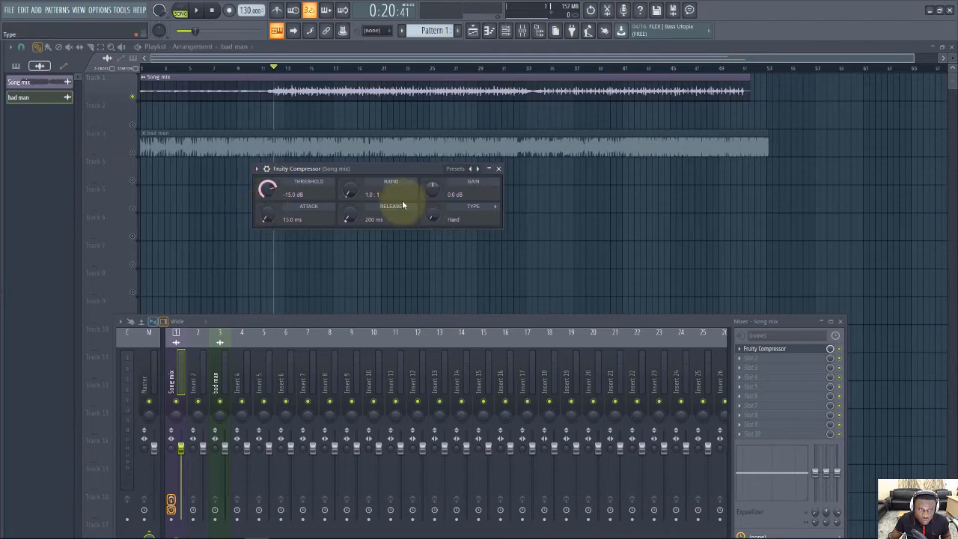
left_click_drag(360, 195, 360, 192)
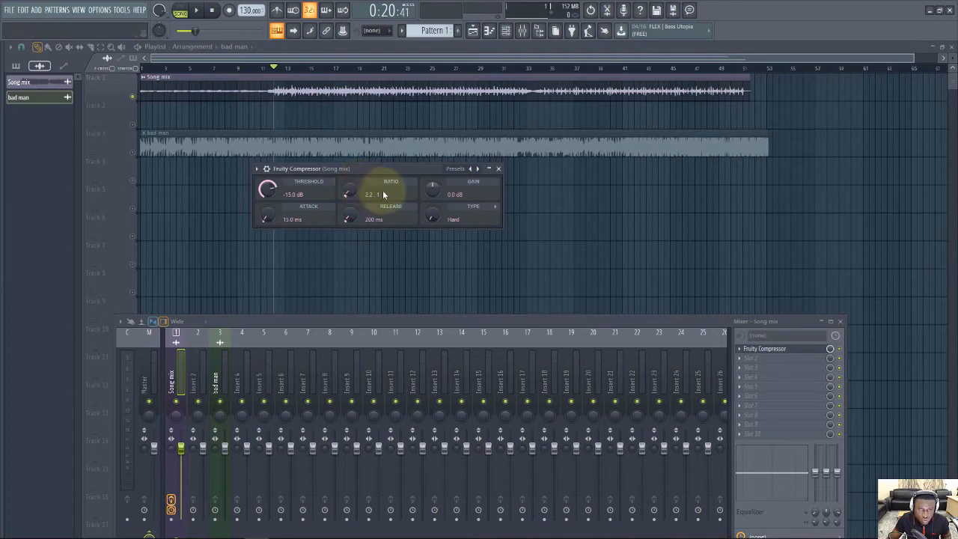
key("space")
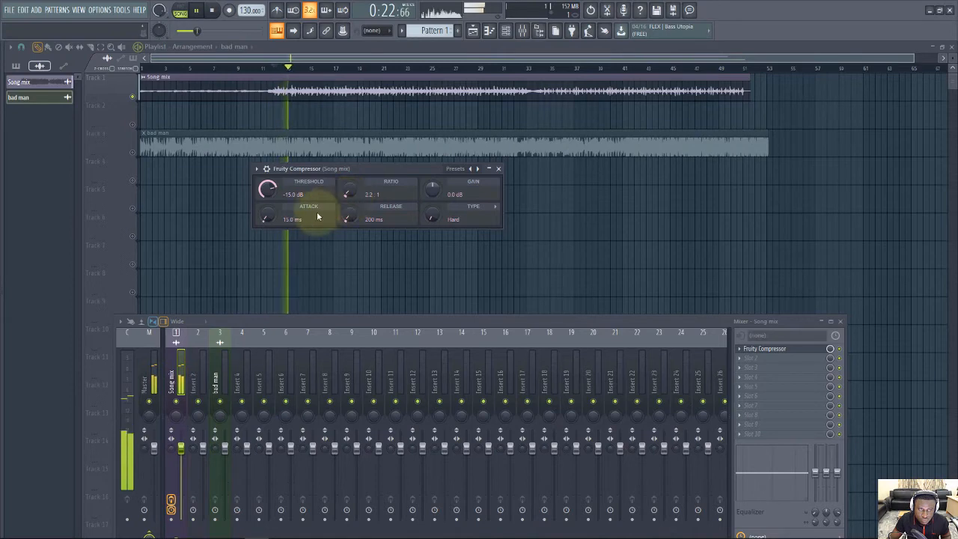
mouse_move(265, 188)
left_mouse_down()
mouse_move(258, 217)
mouse_move(264, 185)
left_mouse_up()
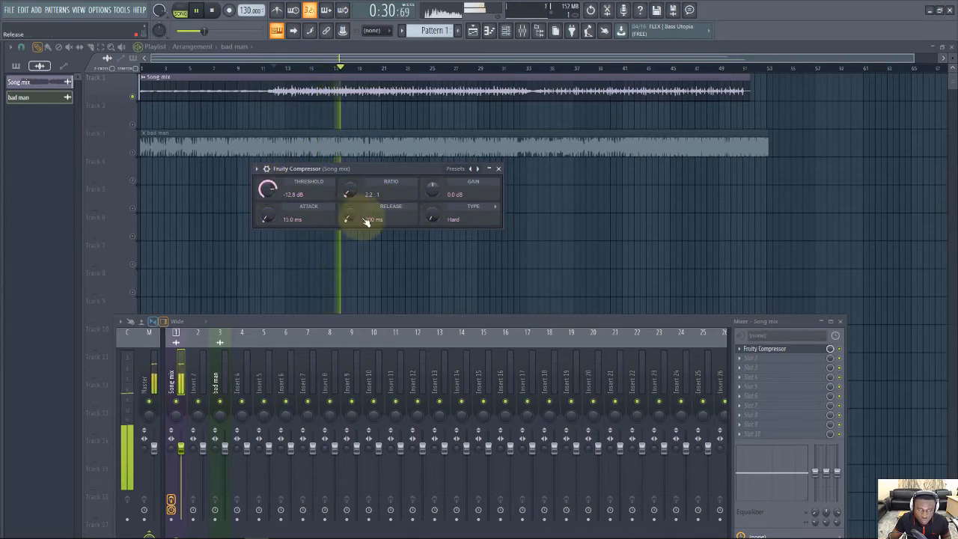
key("space")
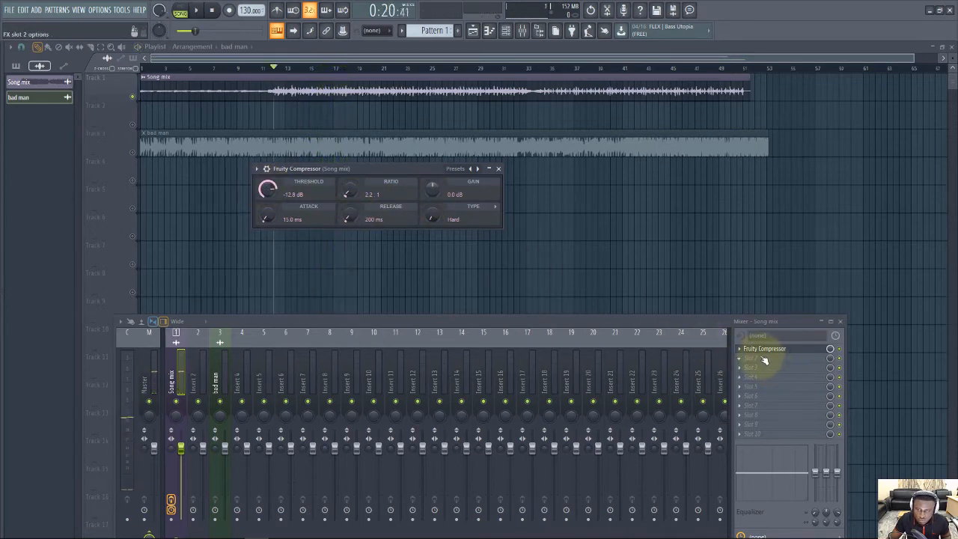
Step: Load Fruity Parametric EQ 2 into the second effect slot of the Song mix track and start playback
left_click(740, 361)
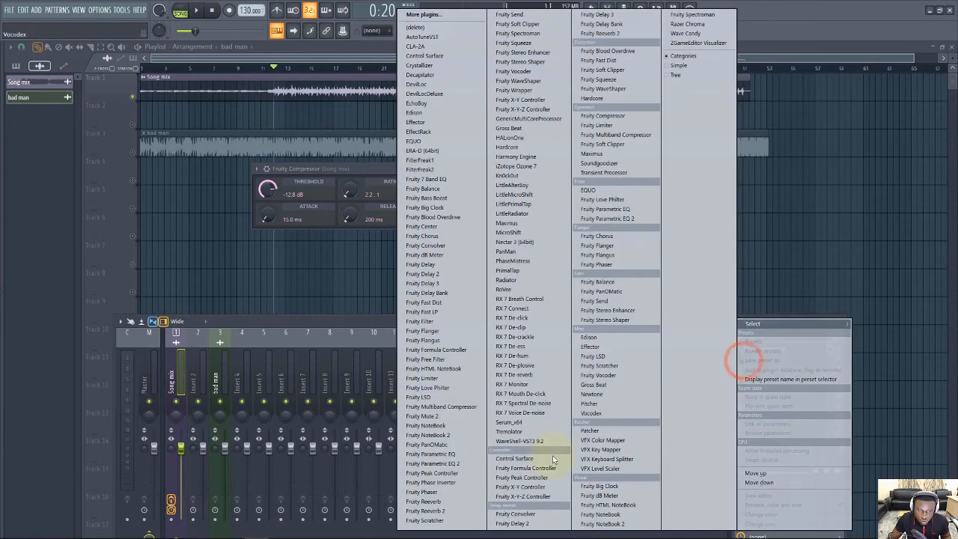
left_click(464, 467)
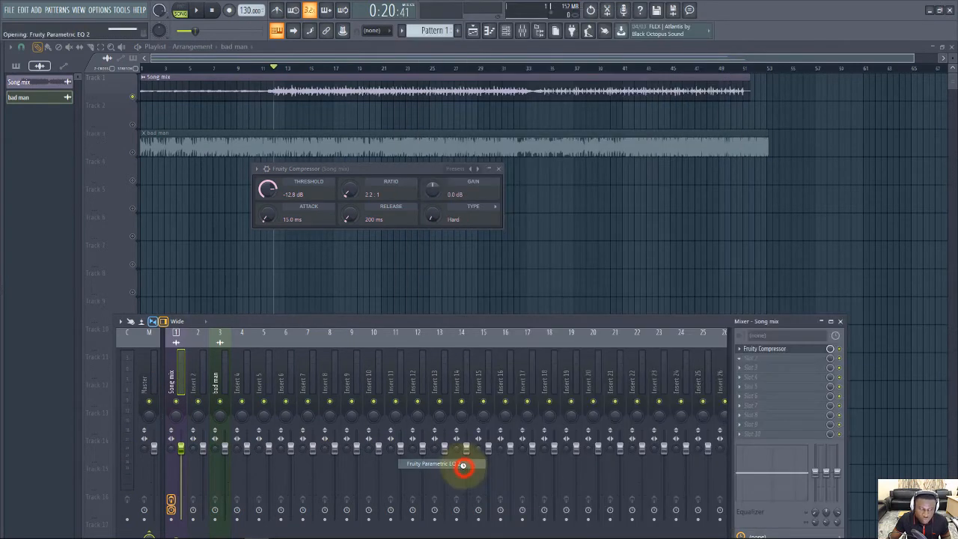
key("space")
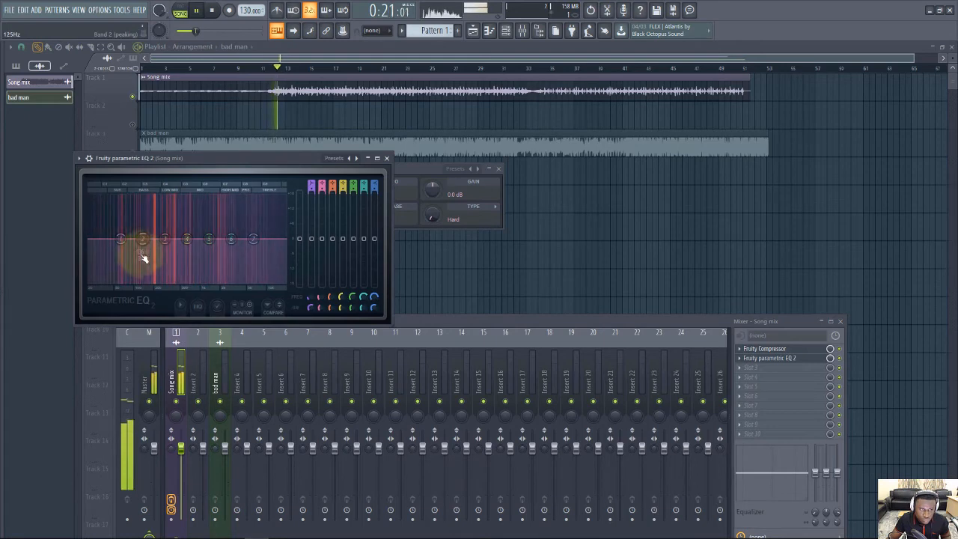
Step: Cut the sub-bass slightly with EQ band 1, give the low mids a gentle boost with band 3, and play Song mix
key("space")
left_click_drag(116, 243, 84, 260)
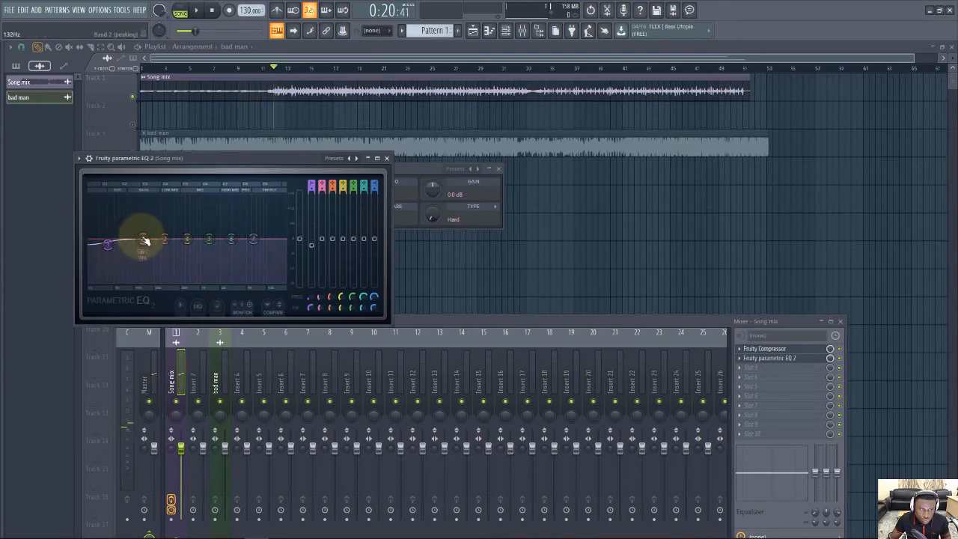
left_click_drag(174, 238, 169, 221)
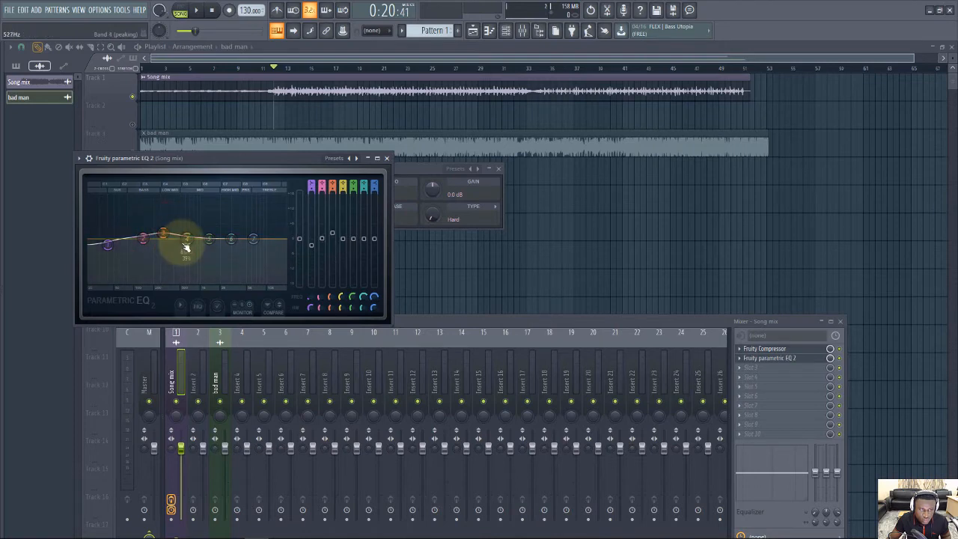
key("space")
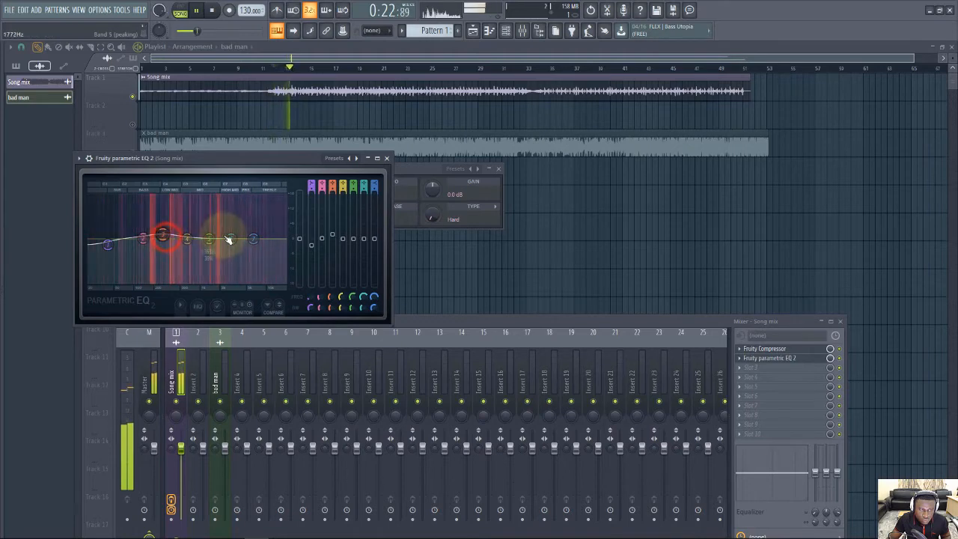
Step: Gently boost the highs with EQ bands 6 and 7, comparing Song mix with the EQ on and off during playback
key("space")
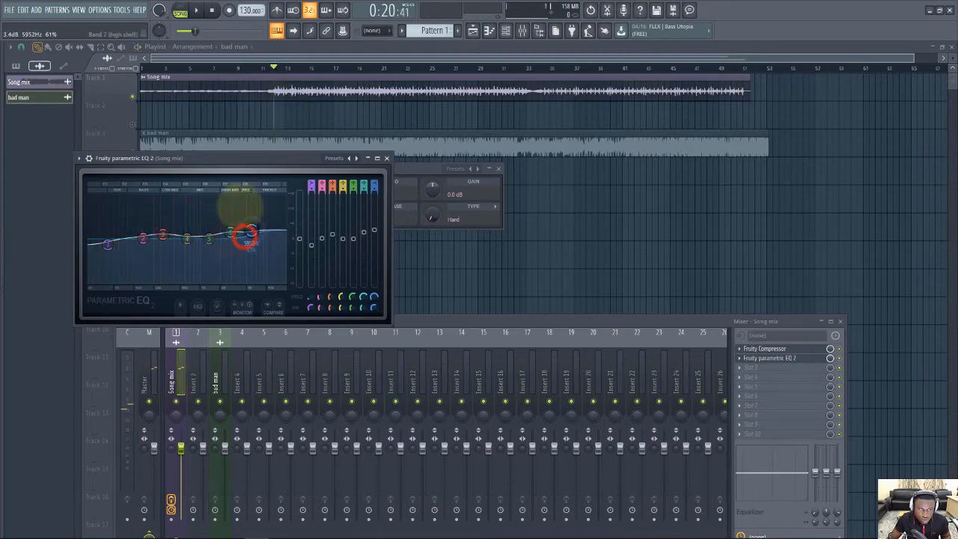
key("space")
left_click_drag(244, 233, 249, 232)
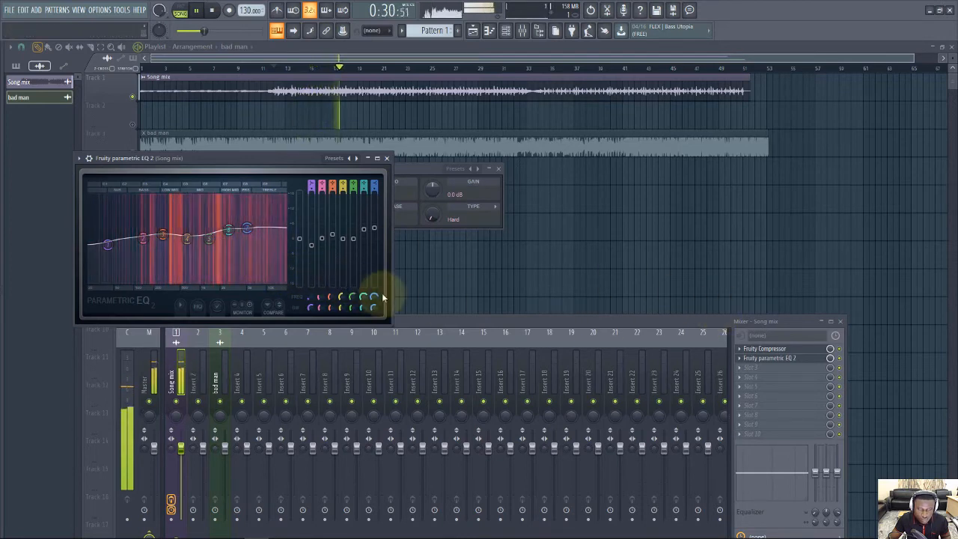
left_click(839, 359)
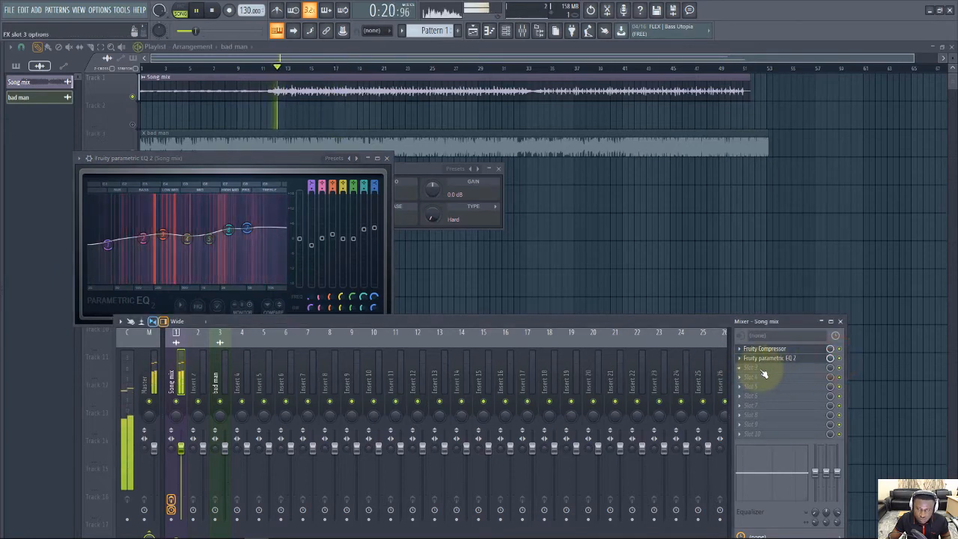
key("space")
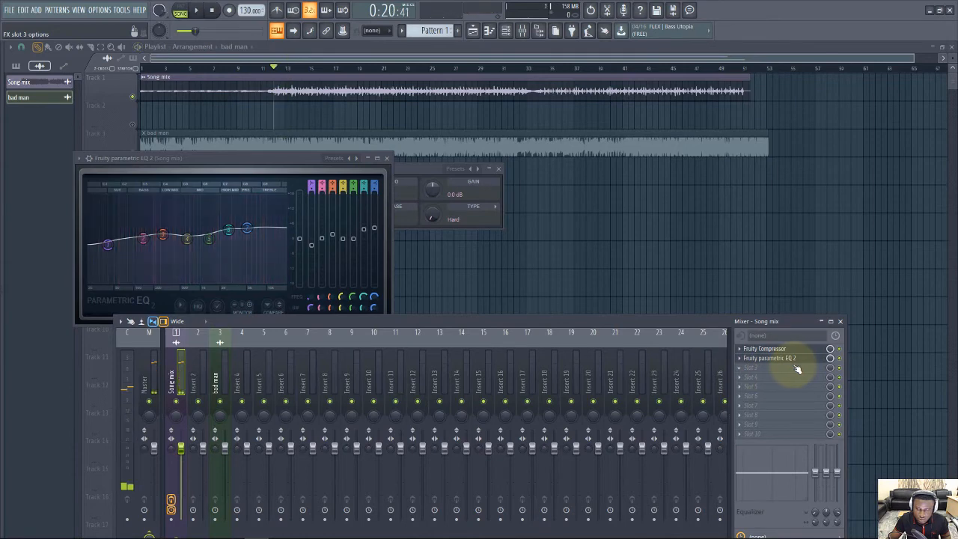
Step: Load Fruity Multiband Compressor into the third effect slot of the Song mix track and place its window over the mixer
left_click(746, 369)
left_click(703, 322)
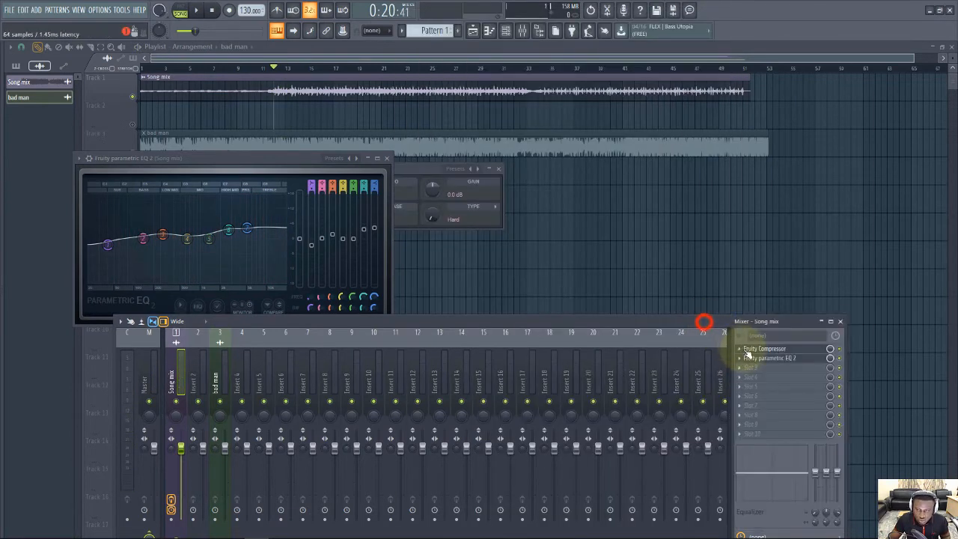
left_click(747, 367)
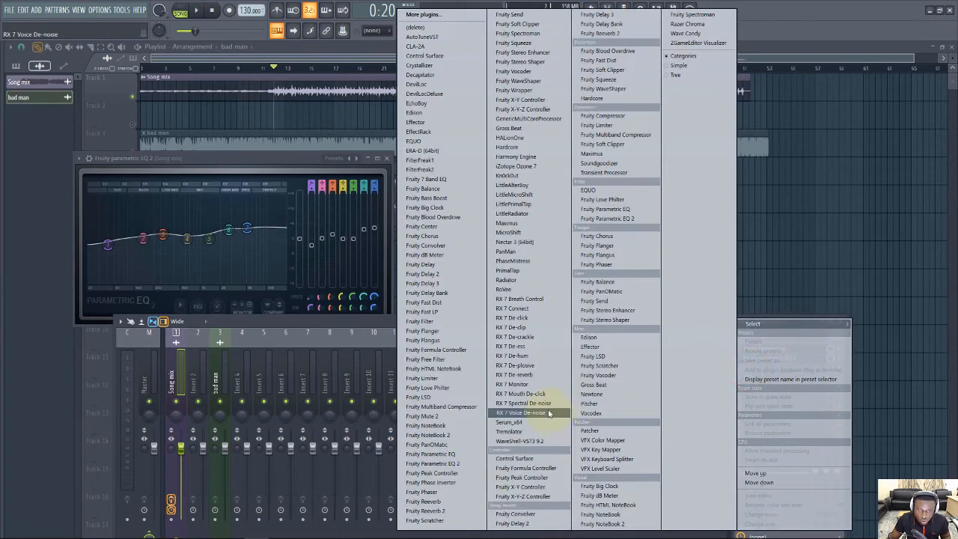
left_click(468, 406)
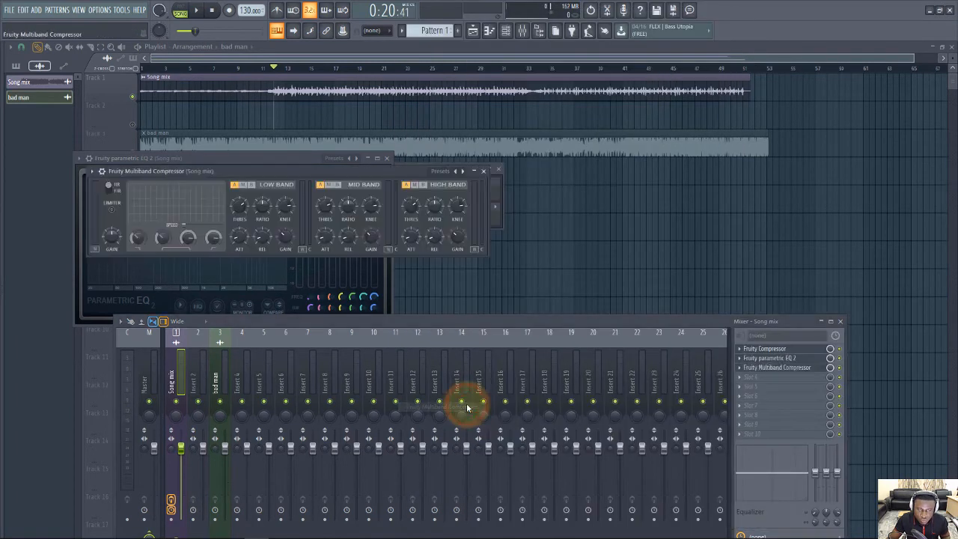
left_click_drag(355, 170, 476, 310)
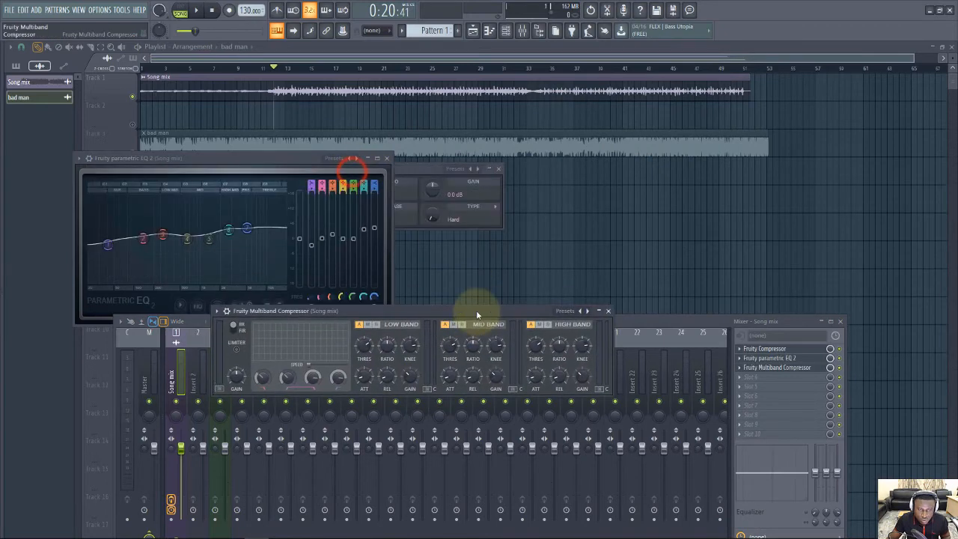
Step: Apply the Bright preset to the multiband compressor and play Song mix to hear it
left_click(587, 312)
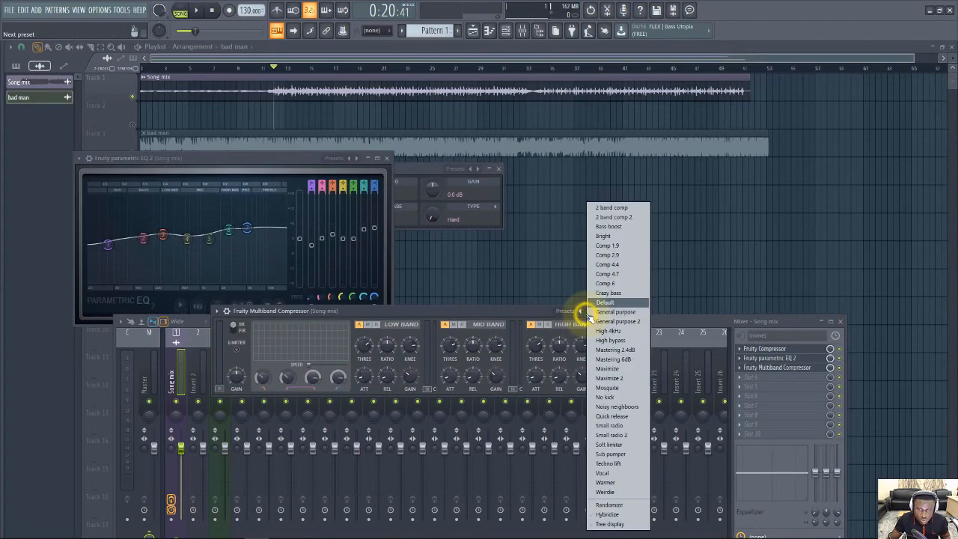
left_click(603, 237)
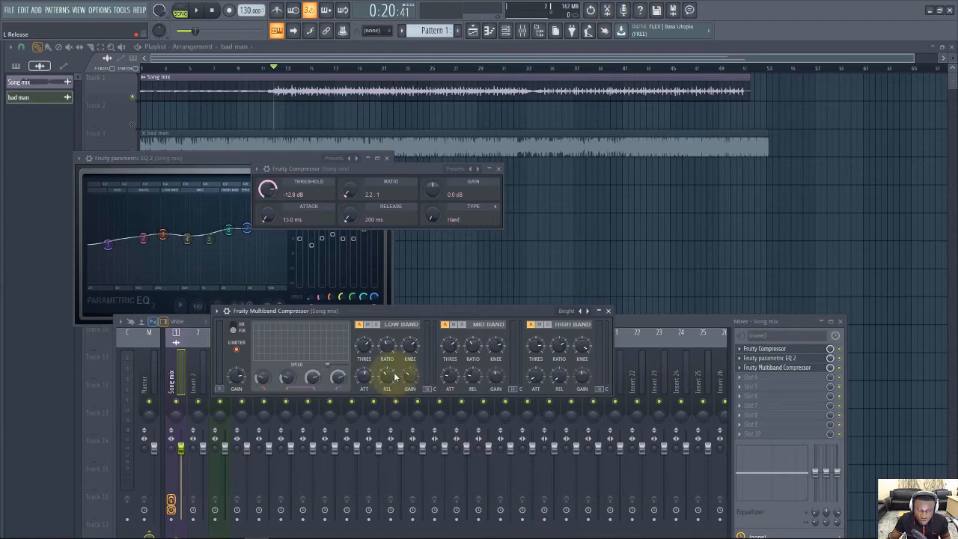
key("space")
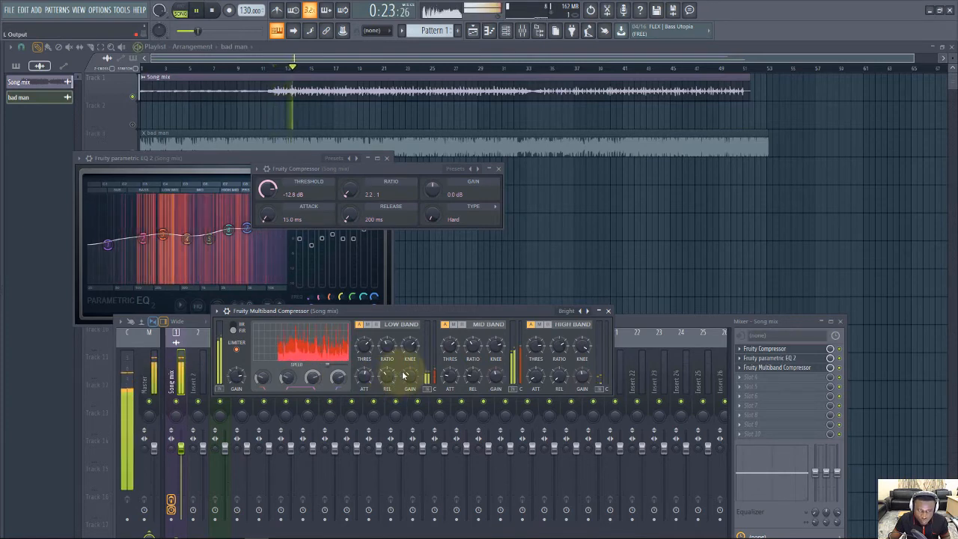
key("space")
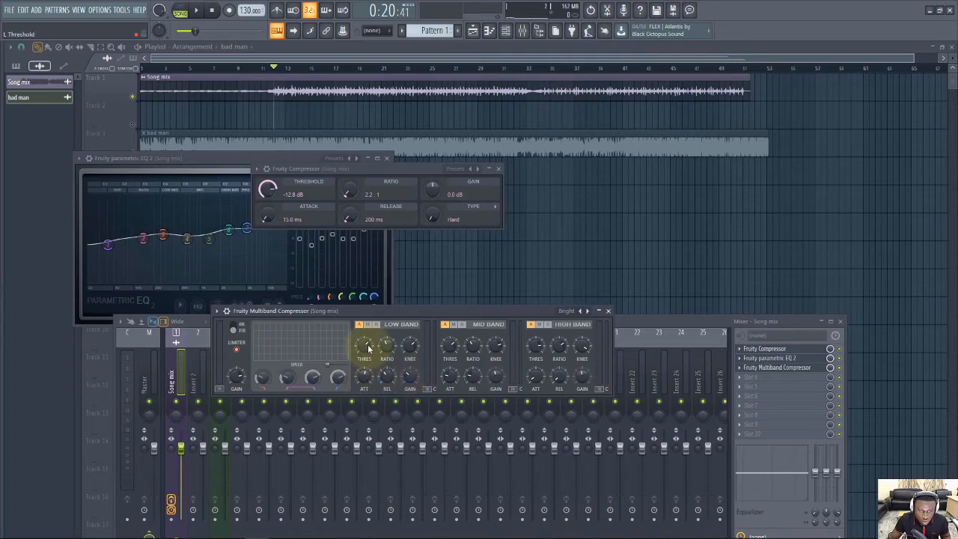
Step: Adjust the multiband compressor's low-band and mid-band thresholds, playing Song mix between changes to judge them, and stop playback
left_click_drag(366, 353, 366, 354)
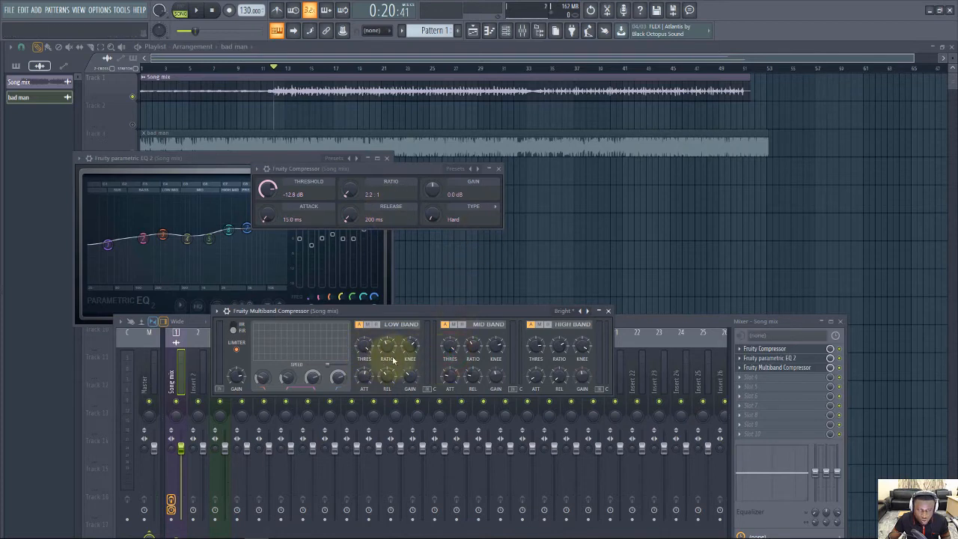
key("space")
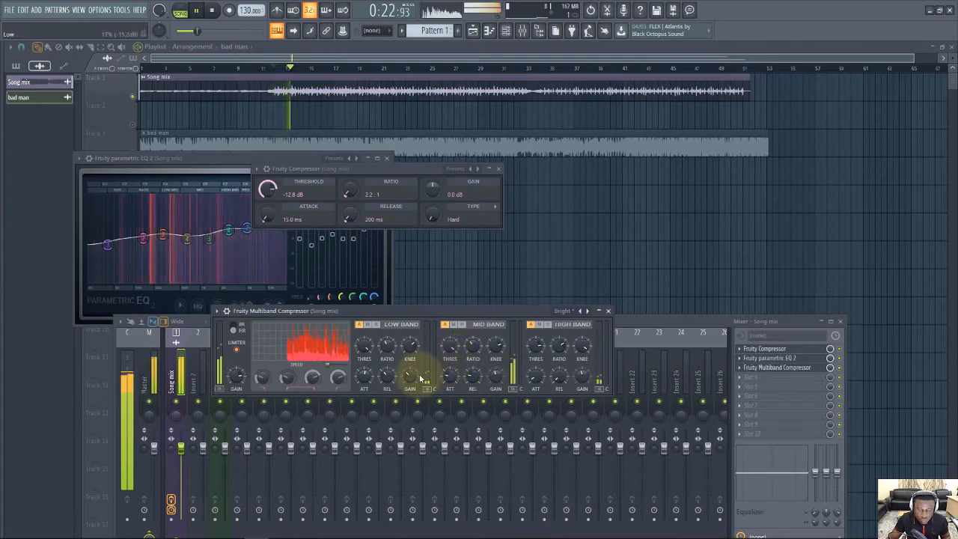
key("space")
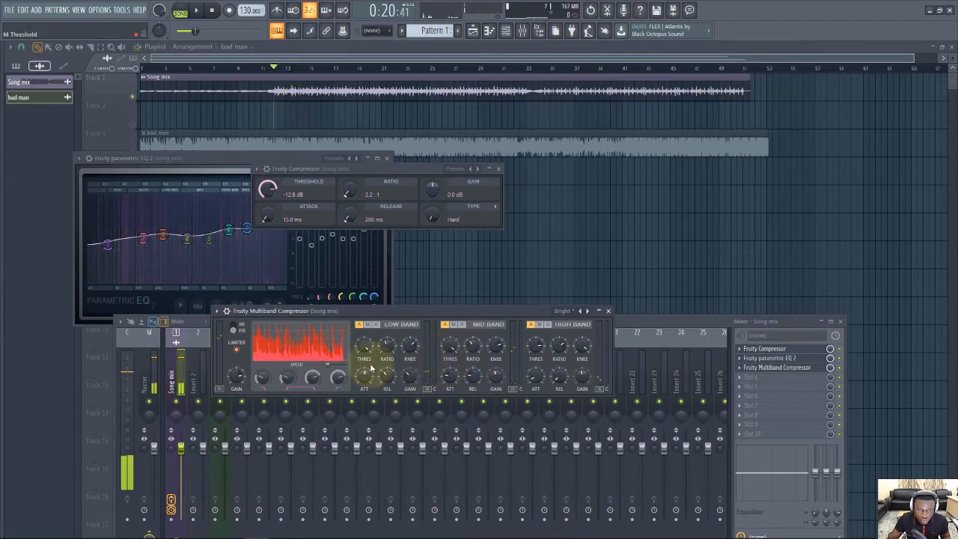
left_click_drag(365, 345, 364, 391)
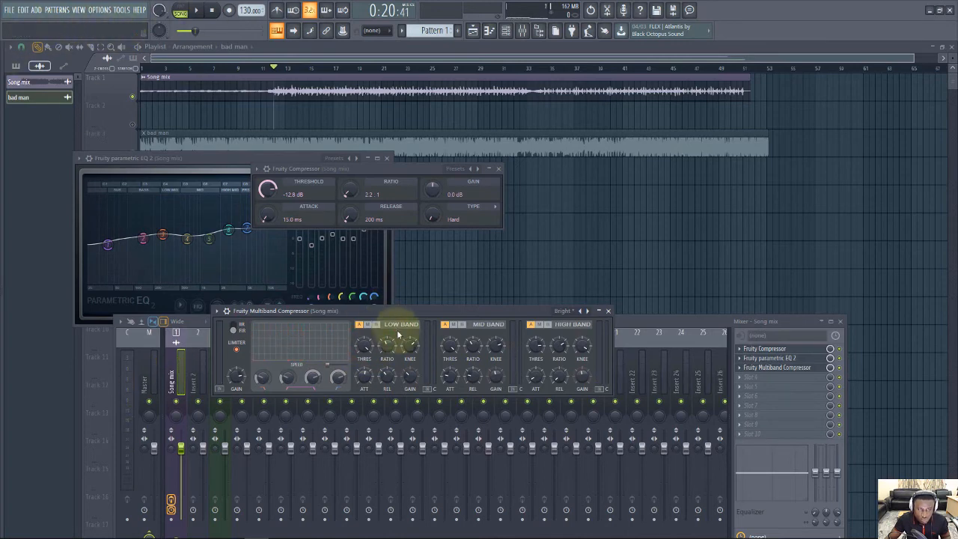
left_click_drag(450, 346, 450, 320)
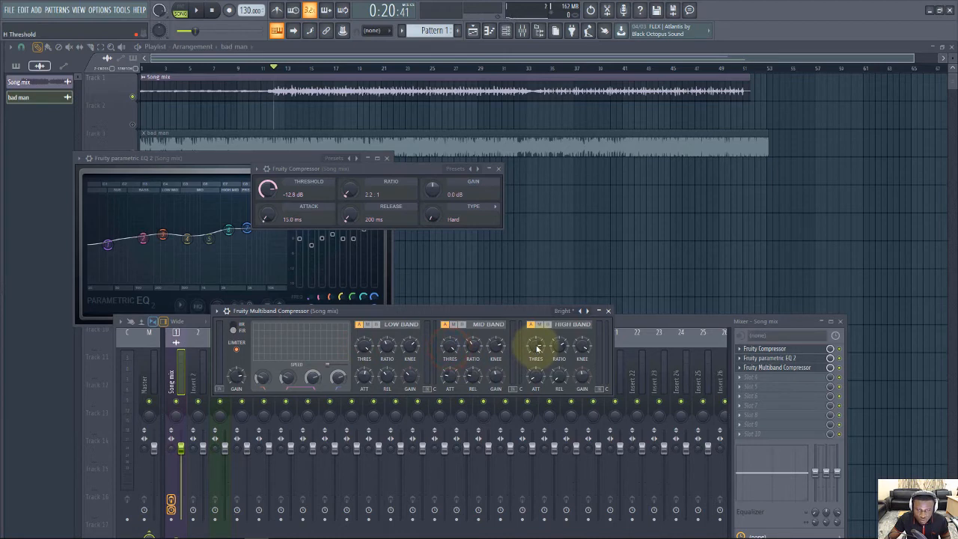
key("space")
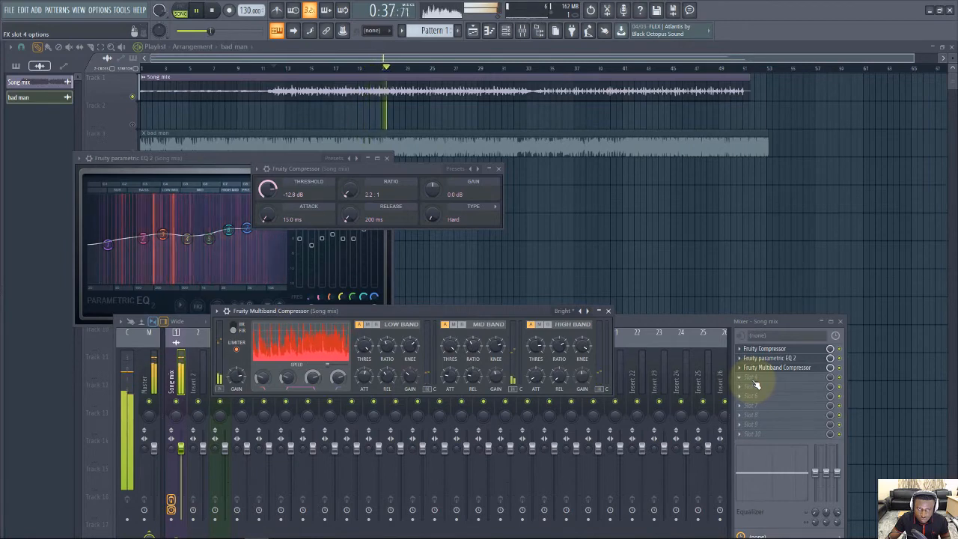
key("space")
Step: Load Fruity Limiter into the fourth effect slot of the Song mix track and move its window clear of the other plugins
left_click(753, 378)
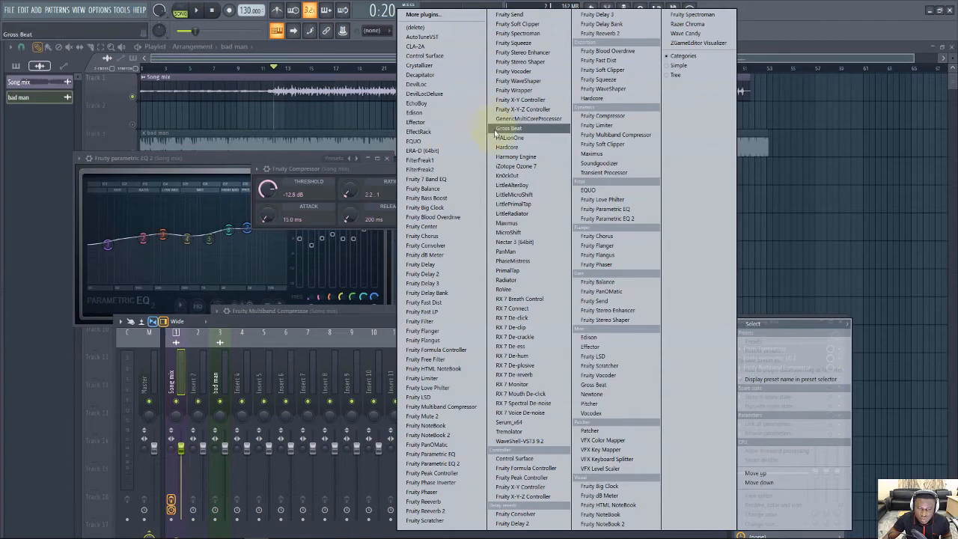
left_click(589, 125)
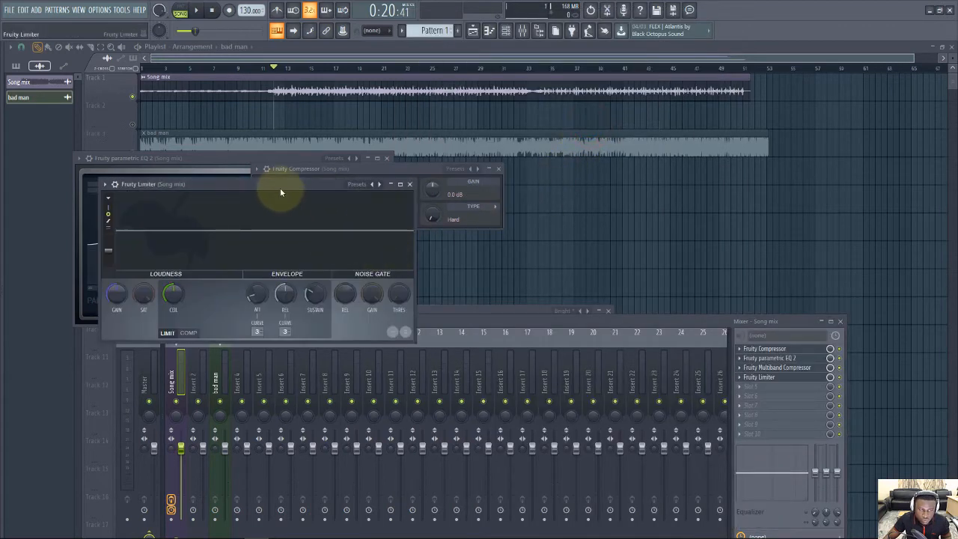
left_click_drag(279, 188, 565, 278)
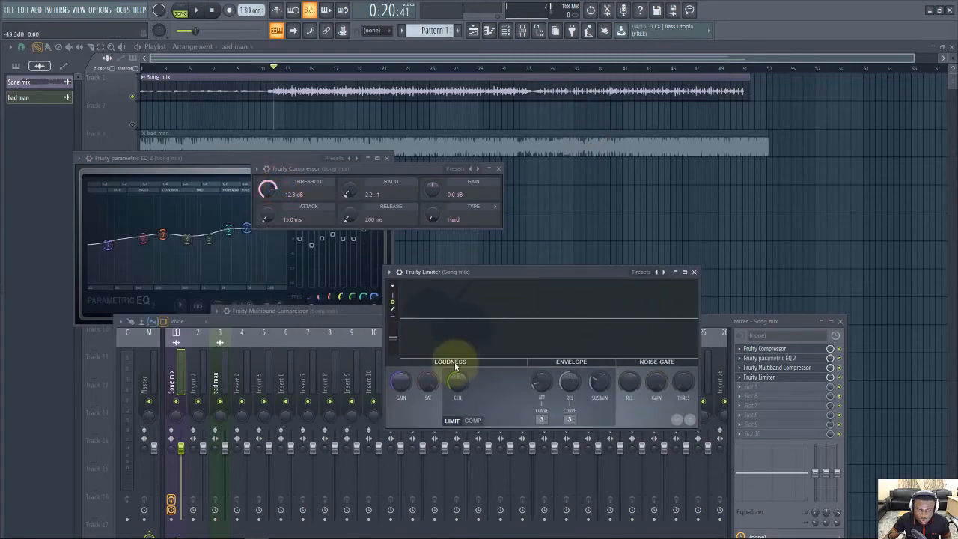
Step: Try raising the limiter's ceiling to 5.5 dB and start playback
left_click_drag(453, 389, 464, 348)
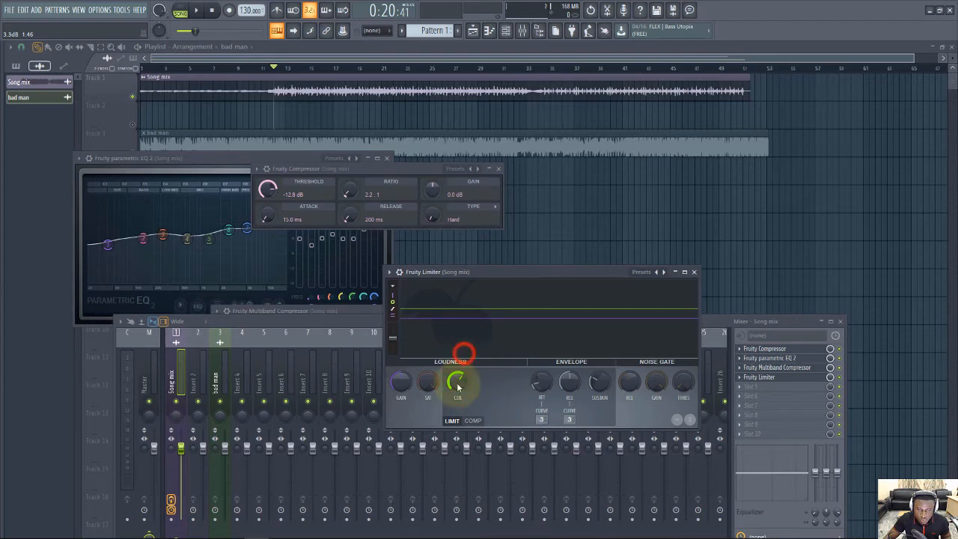
left_click_drag(456, 382, 461, 357)
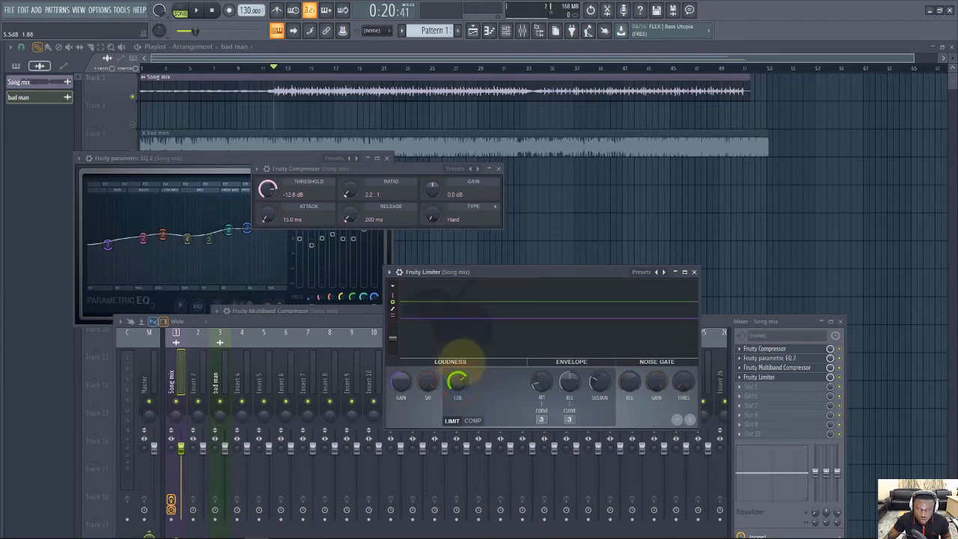
key("space")
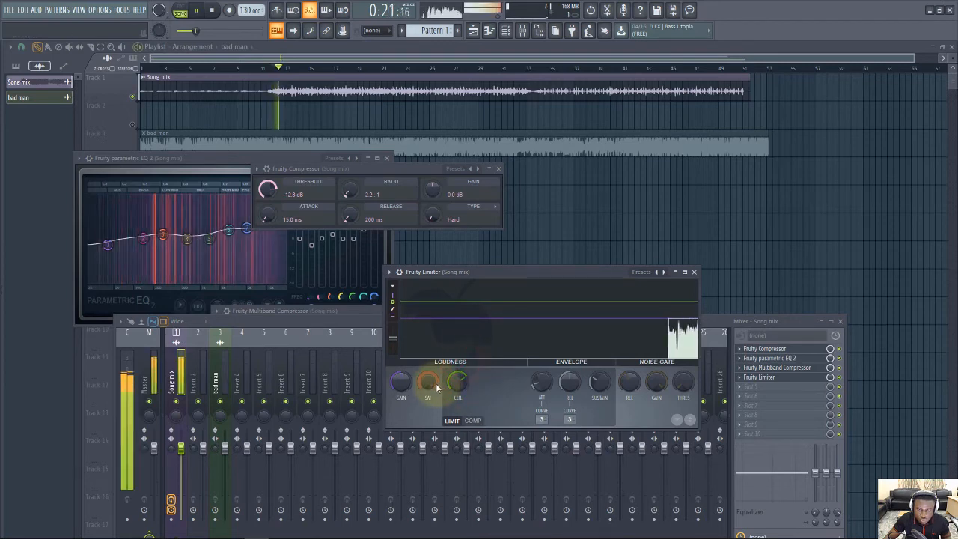
Step: Try raising the limiter's gain to 3.2 dB and readjusting it while Song mix plays, and stop playback
left_click_drag(402, 385, 408, 363)
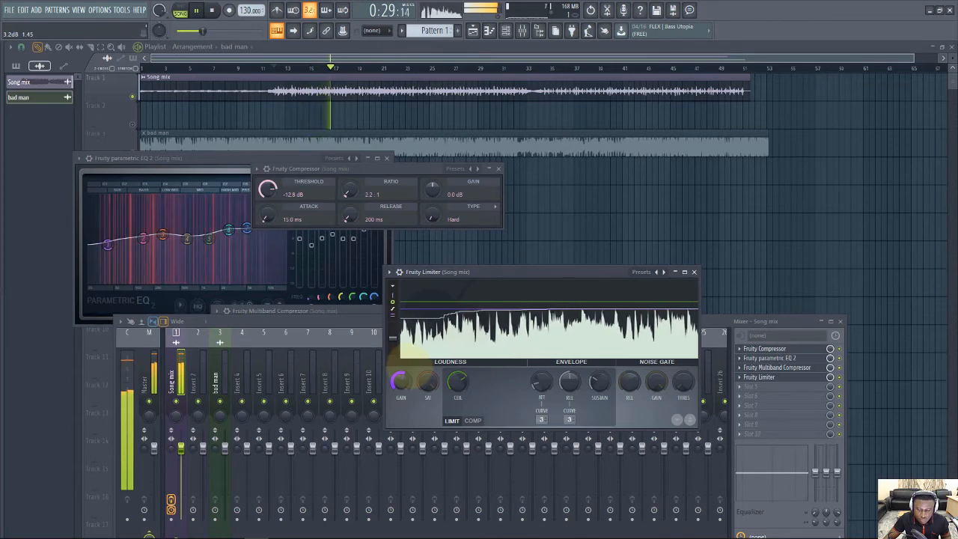
left_click_drag(407, 385, 405, 385)
left_click(402, 385)
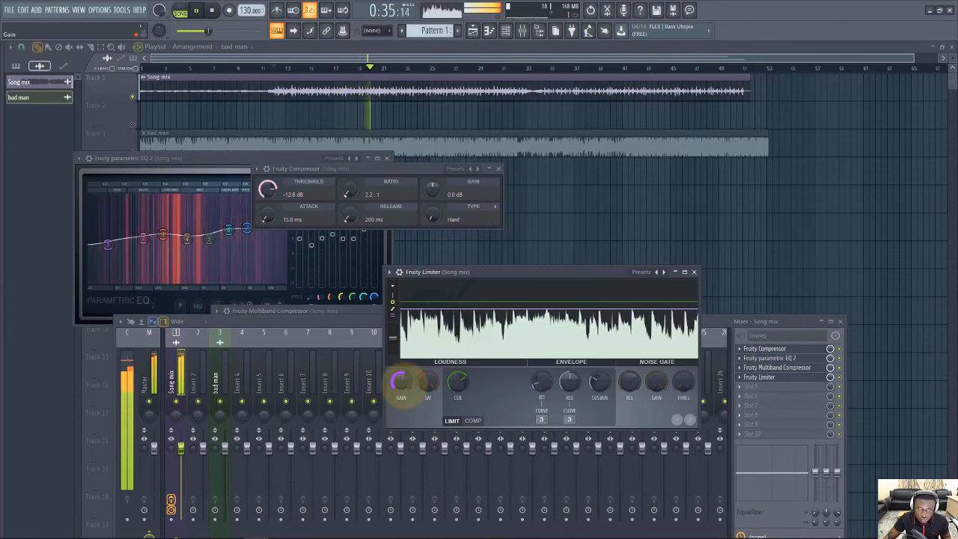
left_click(404, 385)
key("space")
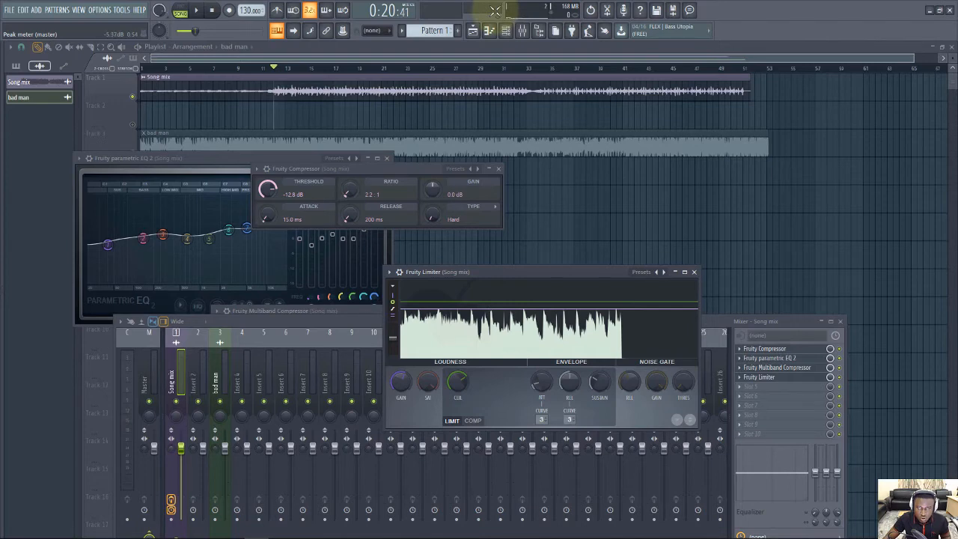
Step: Play Song mix, lower the limiter's ceiling to 0.2 dB while listening, and stop playback
key("space")
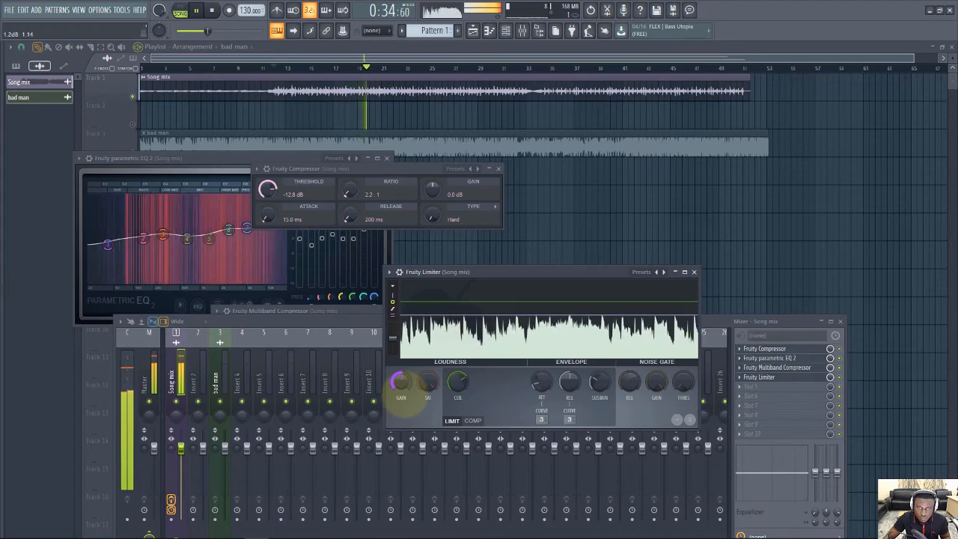
left_click(456, 385)
left_click_drag(455, 385, 443, 438)
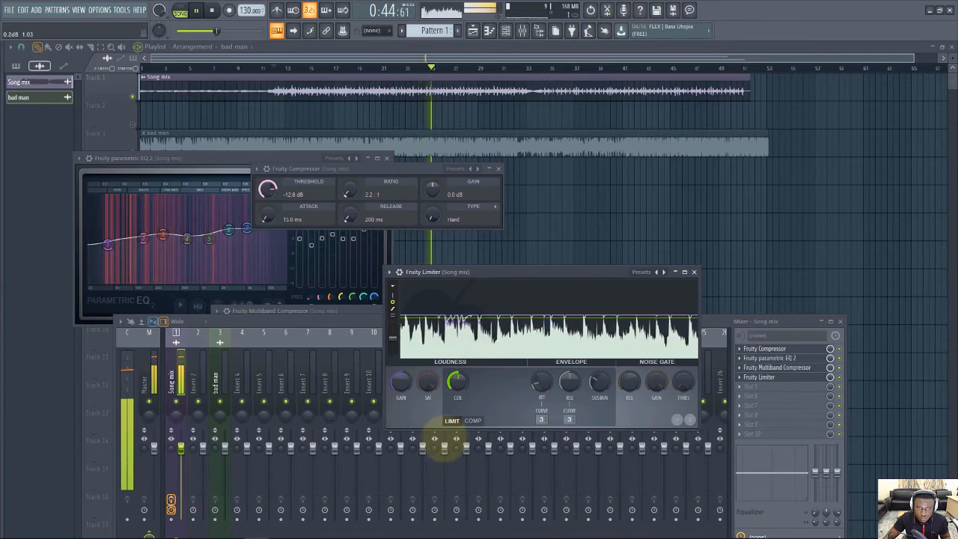
key("space")
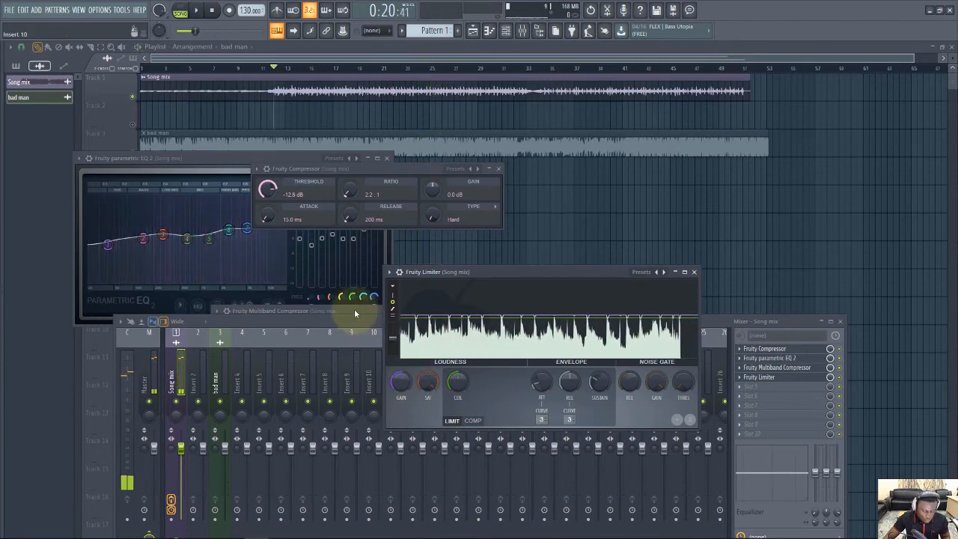
Step: Bring the playlist to the front and briefly play Song mix from about bar 12 to check the master peak level
left_click(260, 61)
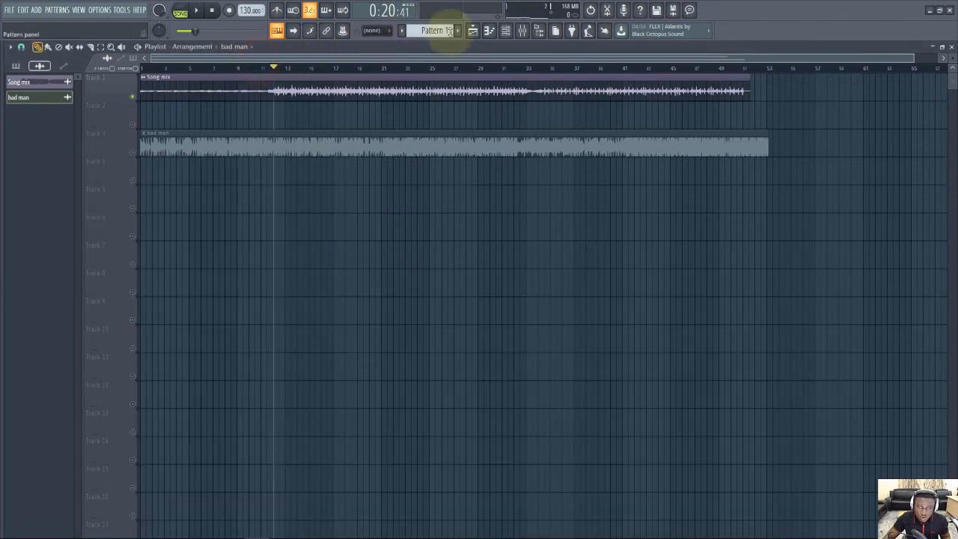
key("space")
key("space")
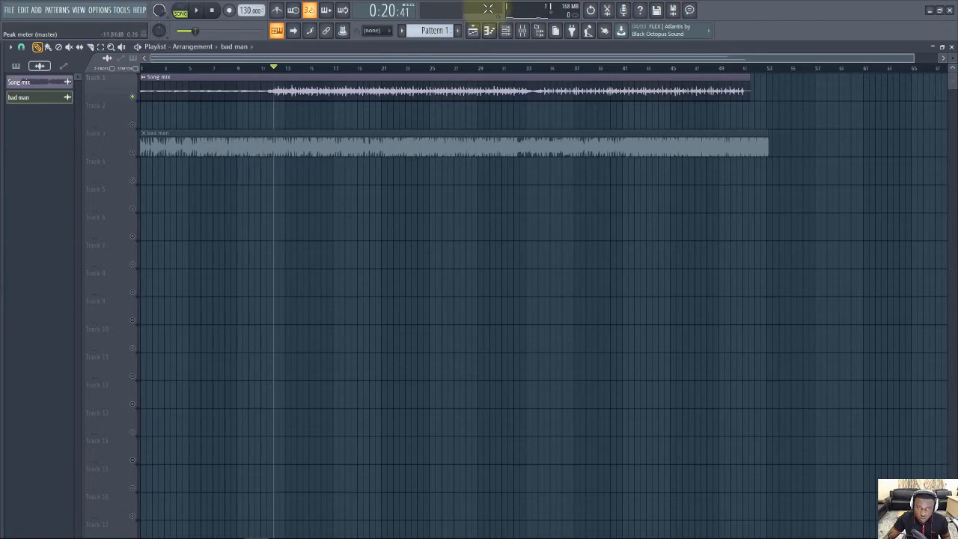
Step: Bring up the mixer over the playlist and open the Fruity Limiter on the Song mix track
left_click(506, 30)
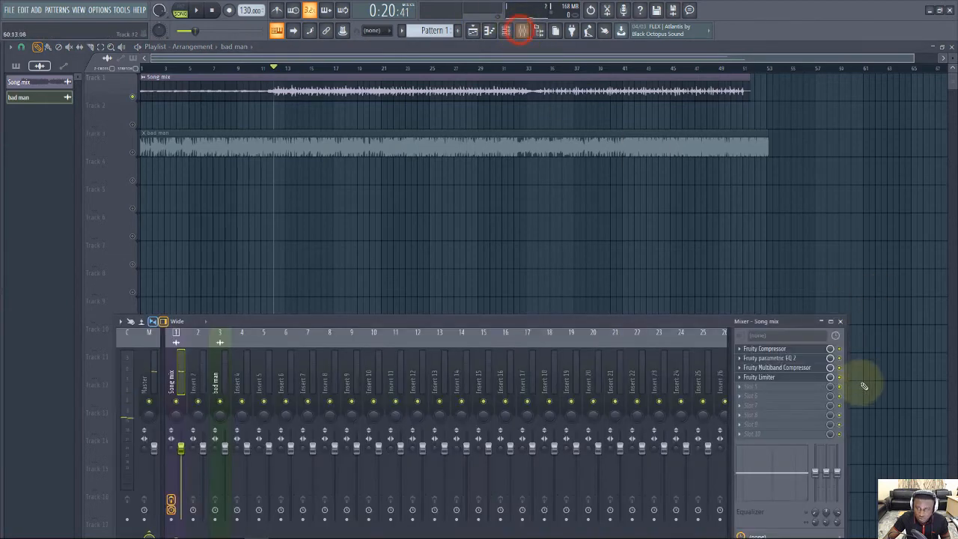
left_click(795, 387)
left_click(455, 327)
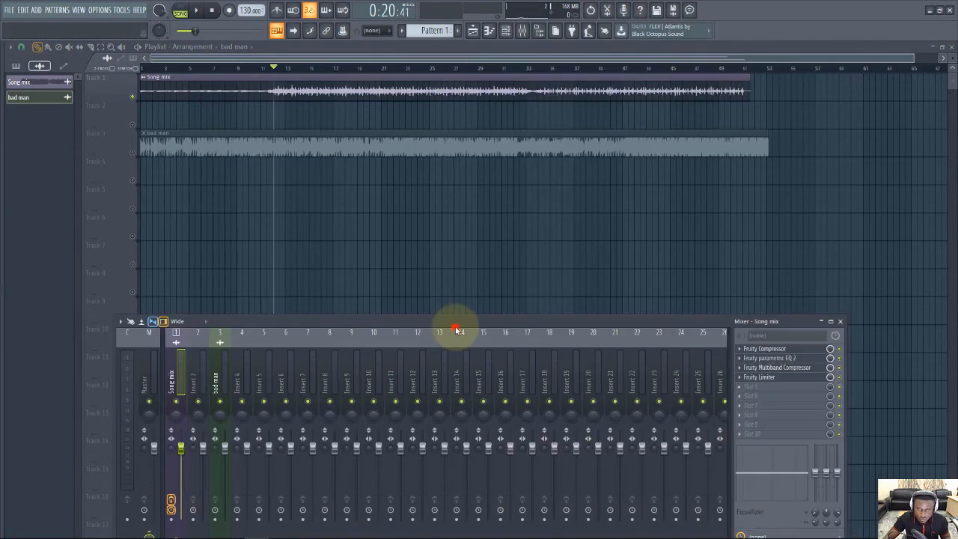
left_click(759, 377)
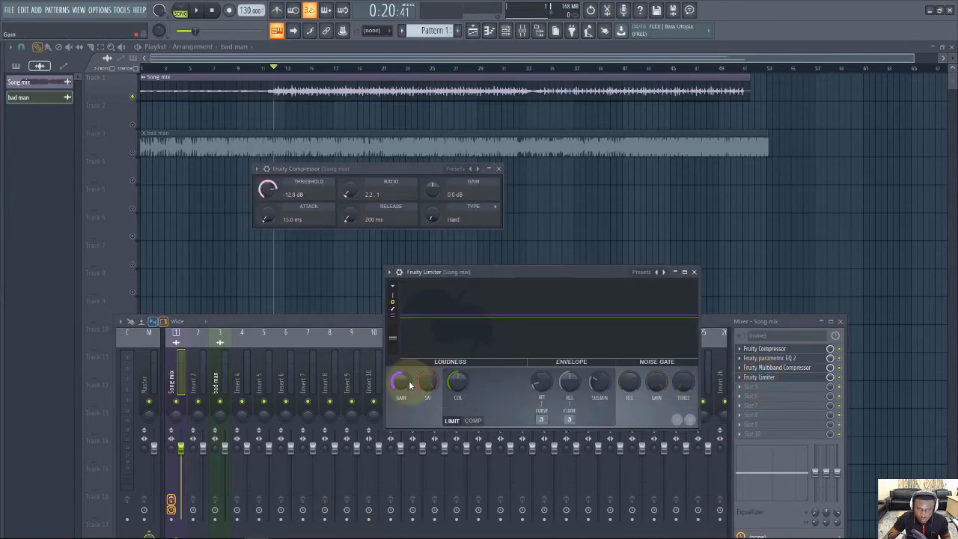
Step: Try raising the limiter's gain to 18.1 dB and its ceiling while Song mix plays, stop playback, and turn both back down
key("space")
left_click_drag(396, 381, 419, 256)
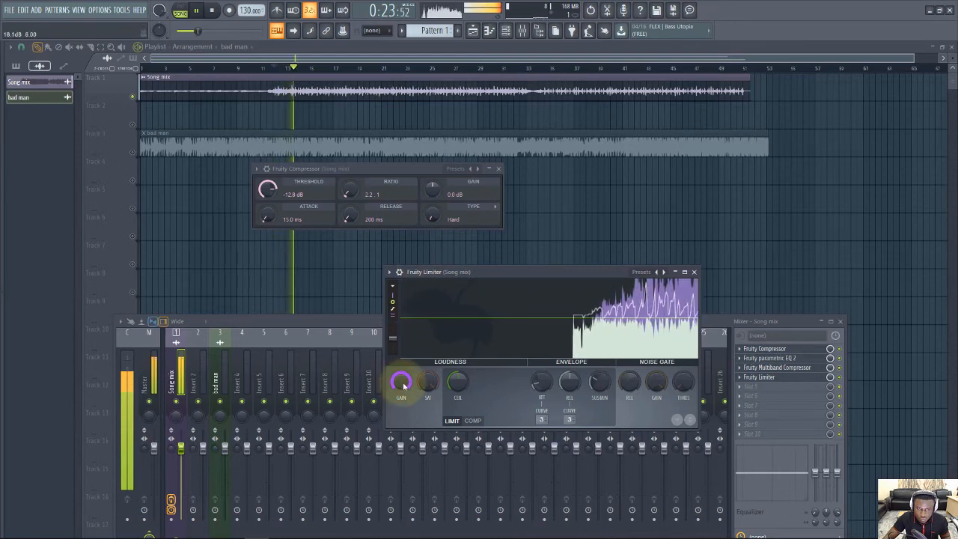
left_click_drag(455, 392, 466, 310)
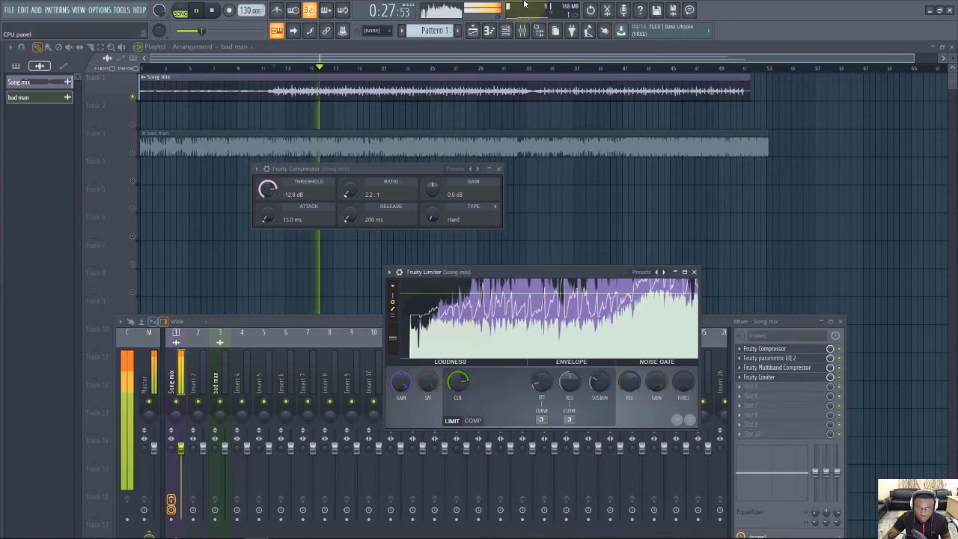
key("space")
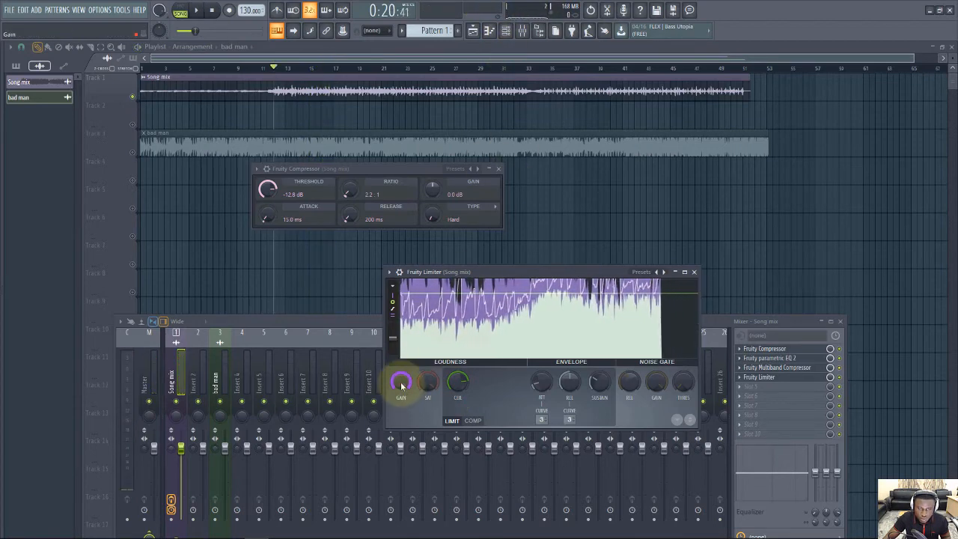
left_click_drag(401, 386, 391, 498)
right_click(458, 387)
left_click(466, 390)
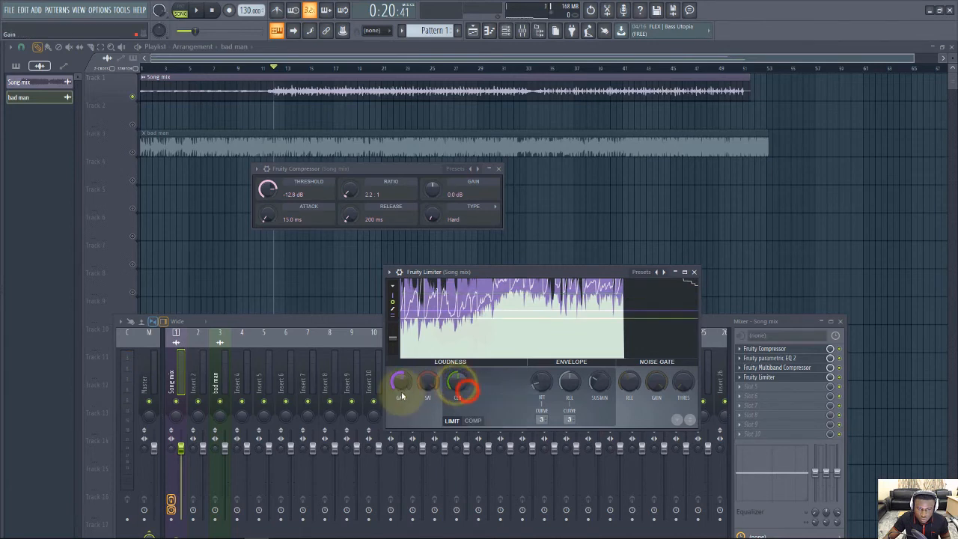
Step: Play Song mix, readjust the limiter's gain to 0.8 dB and its ceiling to -0.9 dB while listening, and stop playback
key("space")
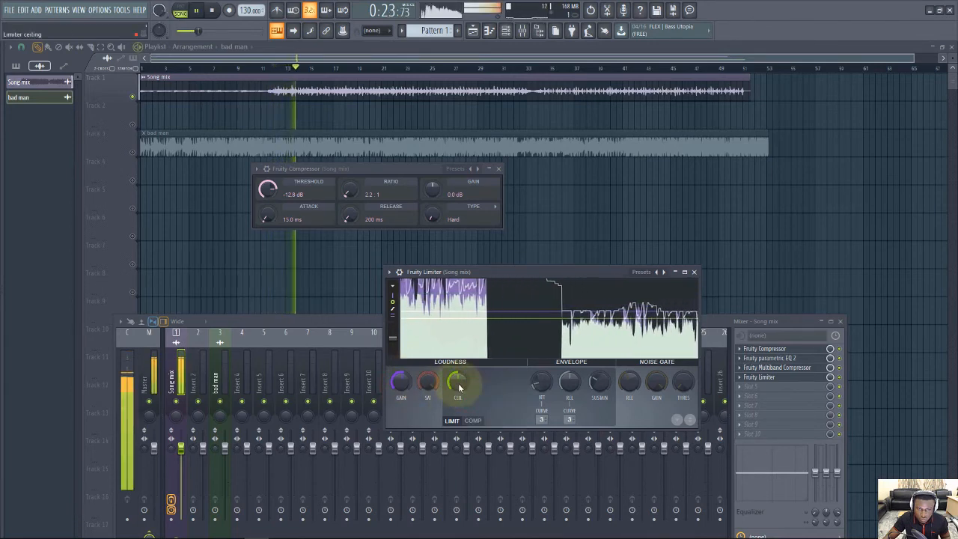
left_click_drag(460, 387, 458, 378)
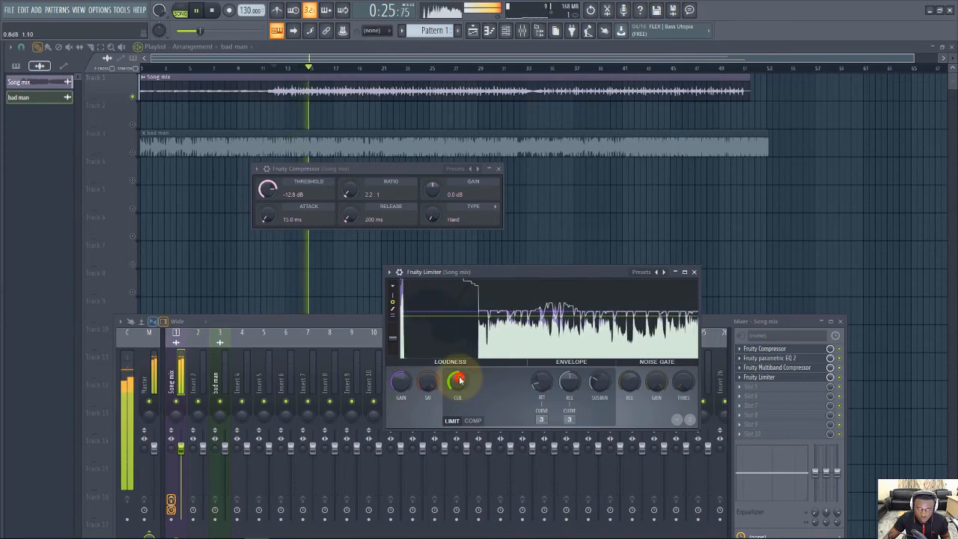
left_click(402, 384)
left_click_drag(402, 384, 401, 383)
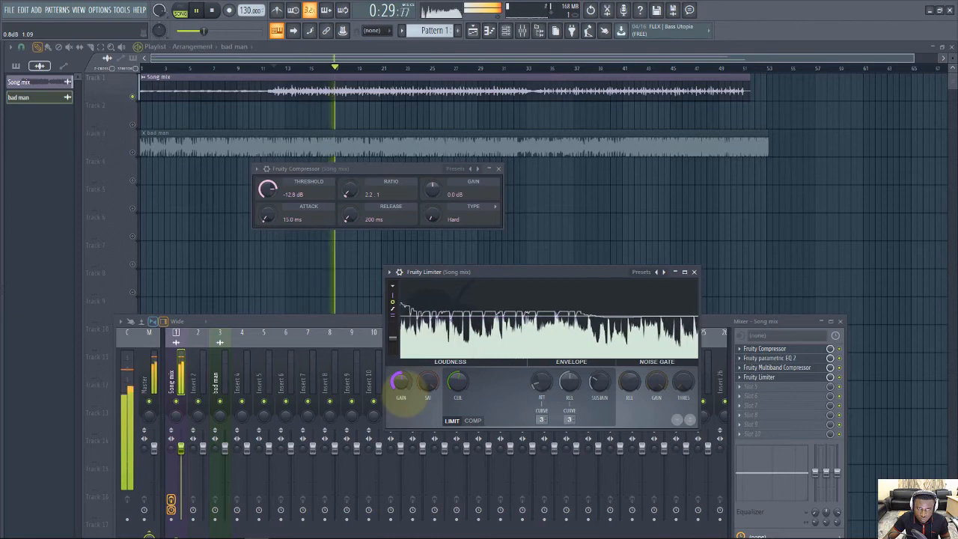
left_click_drag(459, 384, 456, 394)
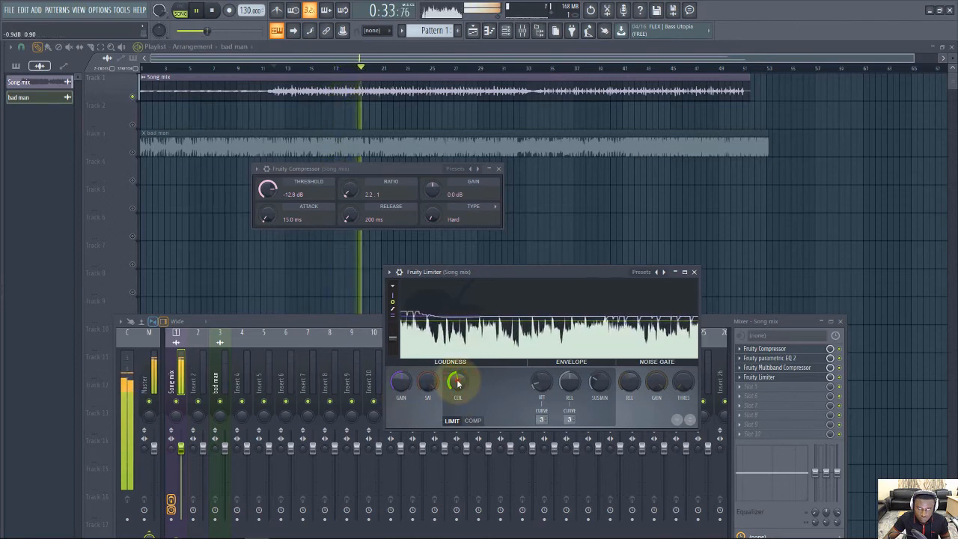
key("space")
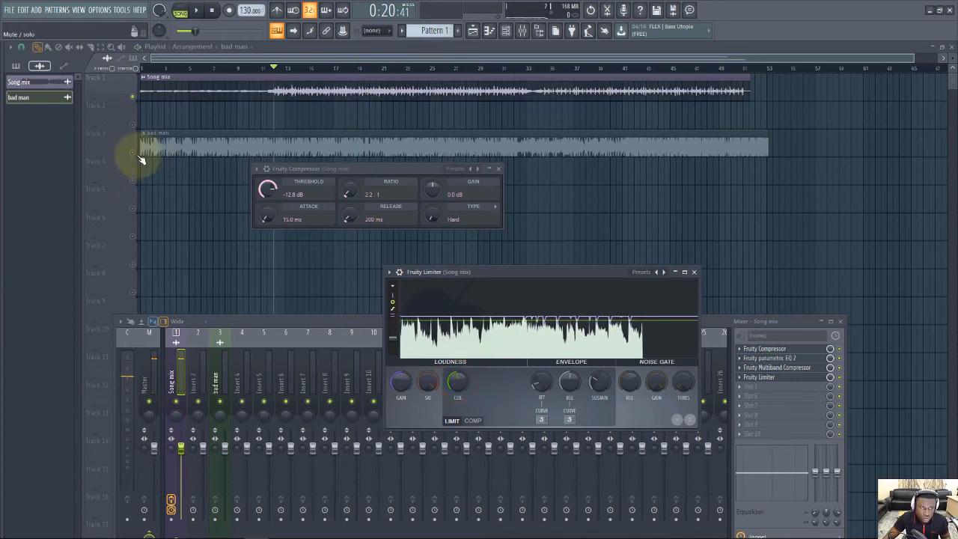
Step: Solo the bad man track in the playlist and play it briefly from about bar 12 as a loudness reference
right_click(136, 154)
key("space")
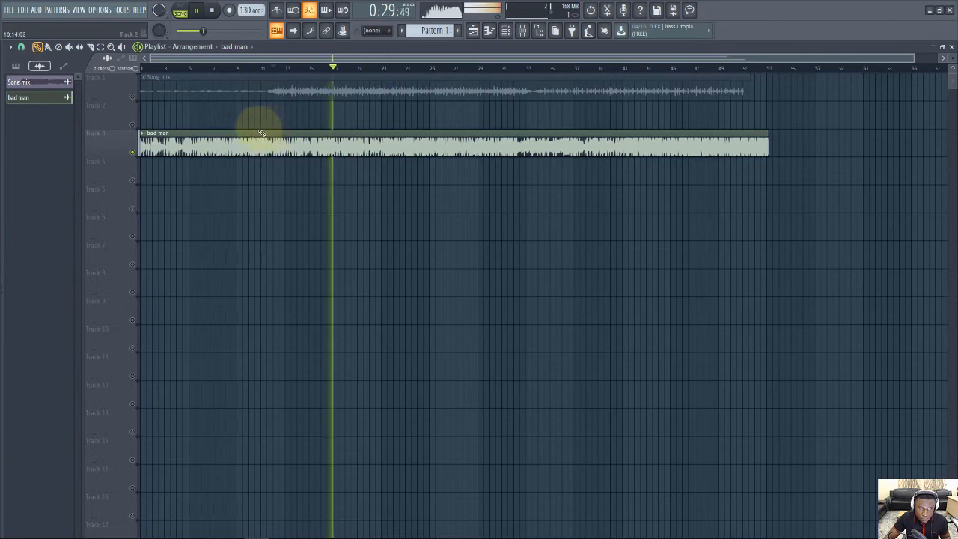
key("space")
Step: Solo the Song mix track again and play it twice from about bar 12 to judge the mastered sound
right_click(133, 99)
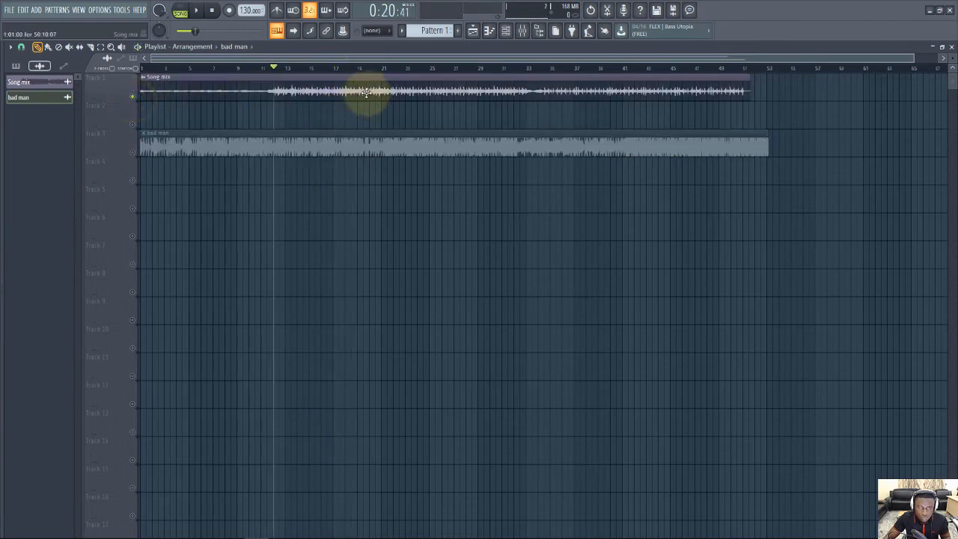
key("space")
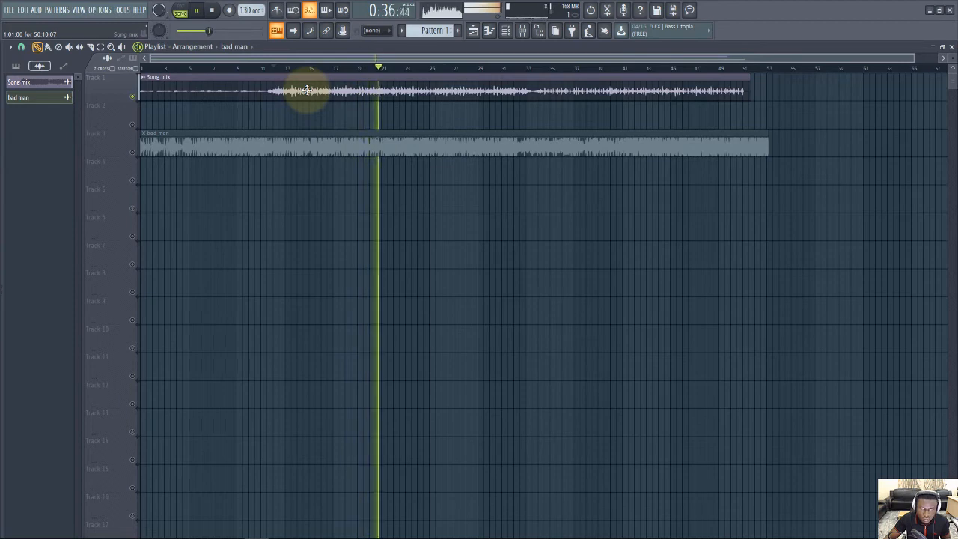
key("space")
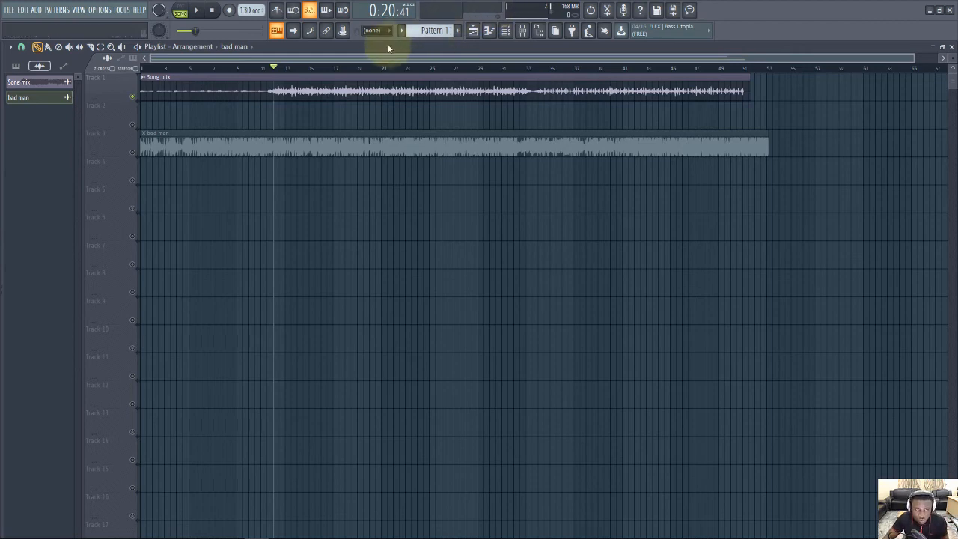
key("space")
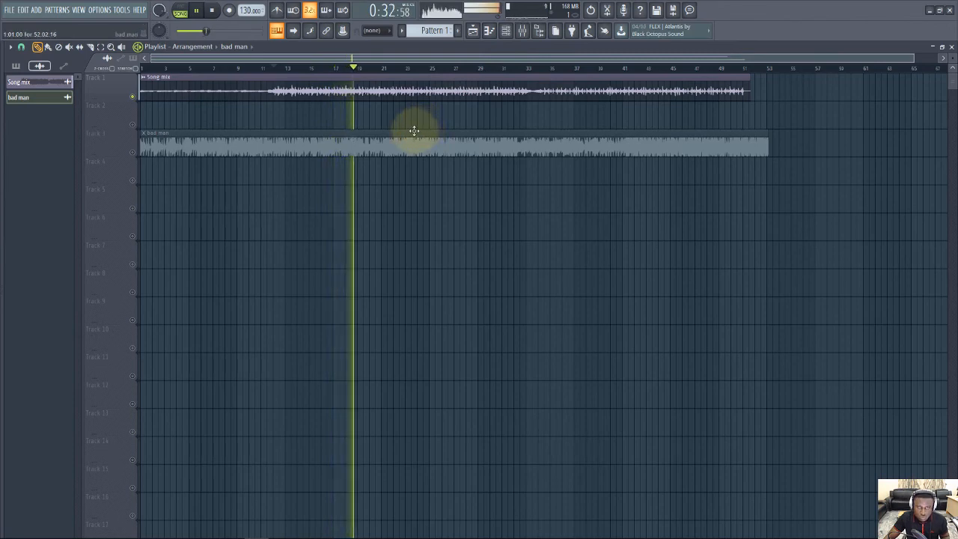
key("space")
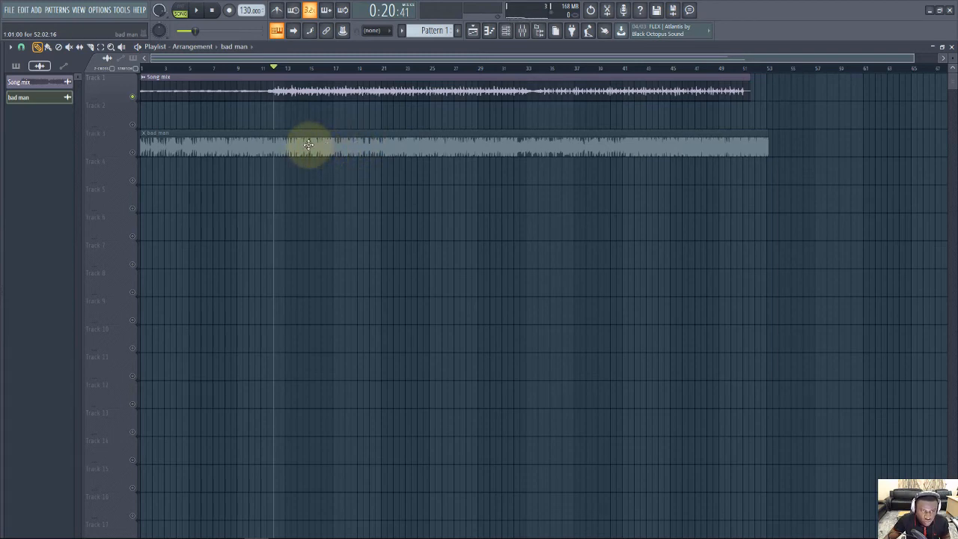
Step: Delete the bad man audio channel from the project and confirm the deletion
right_click(61, 97)
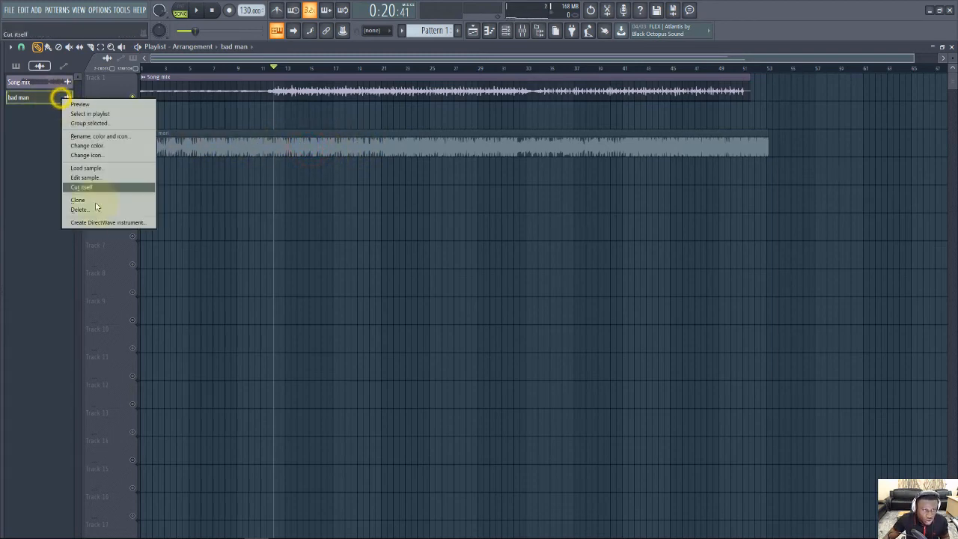
left_click(81, 210)
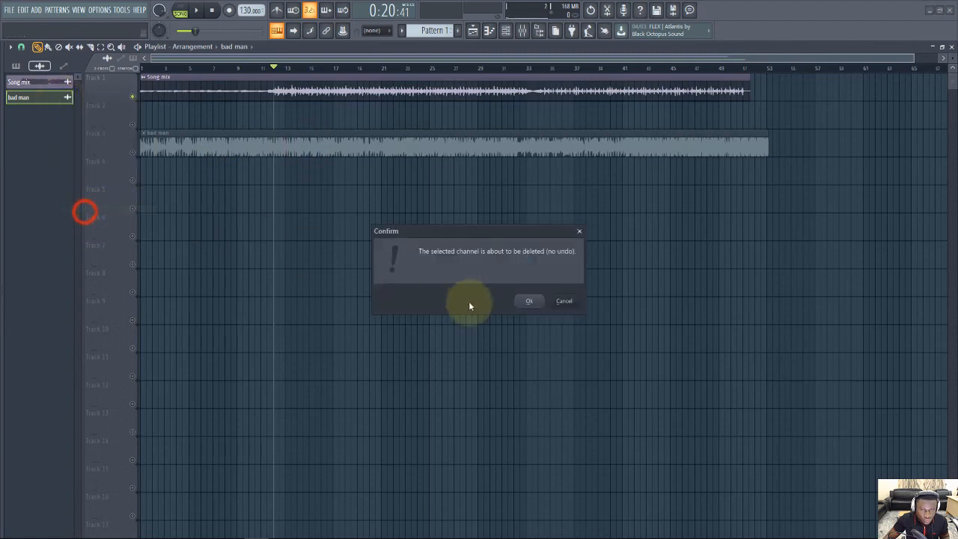
left_click(527, 301)
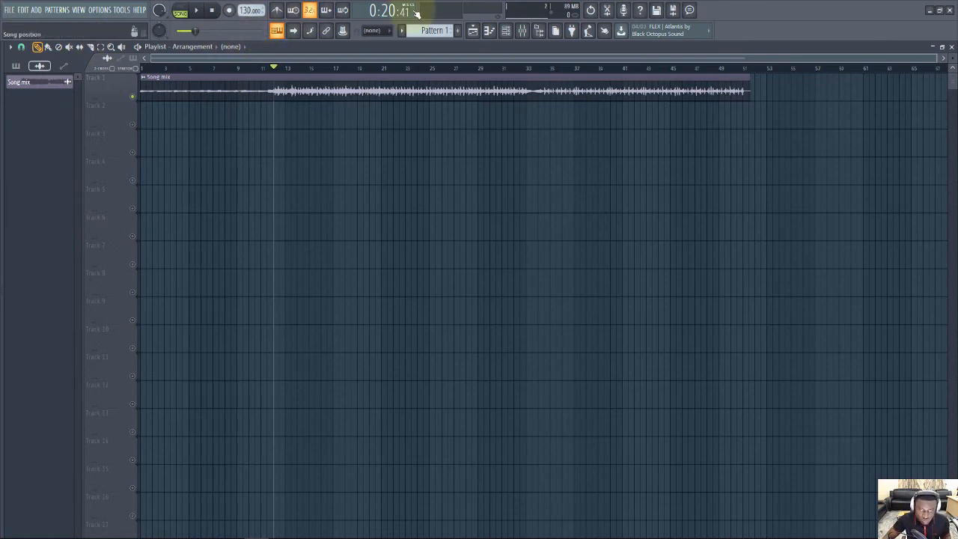
Step: Review the Song mix effect chain in the mixer, return to the playlist, and set the playback position to about bar 15
left_click(523, 32)
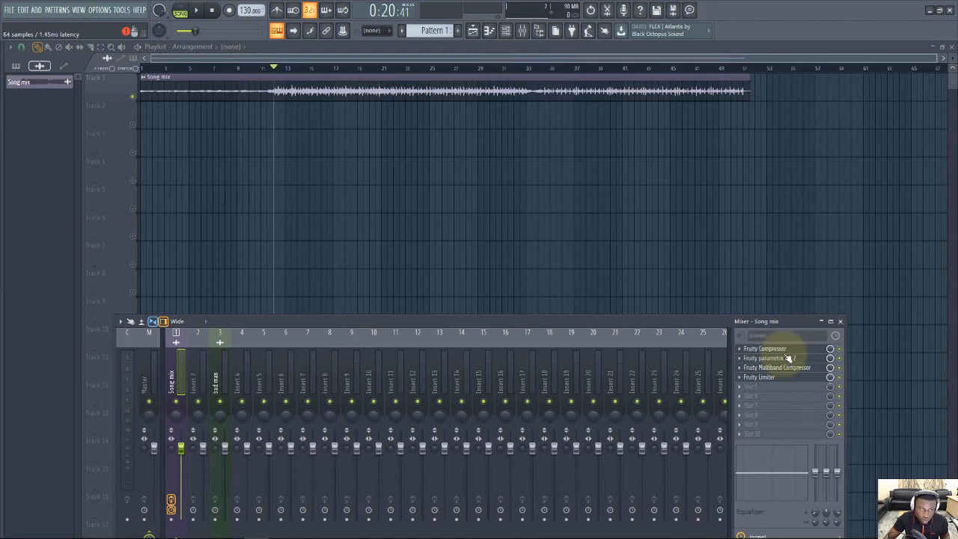
left_click(342, 92)
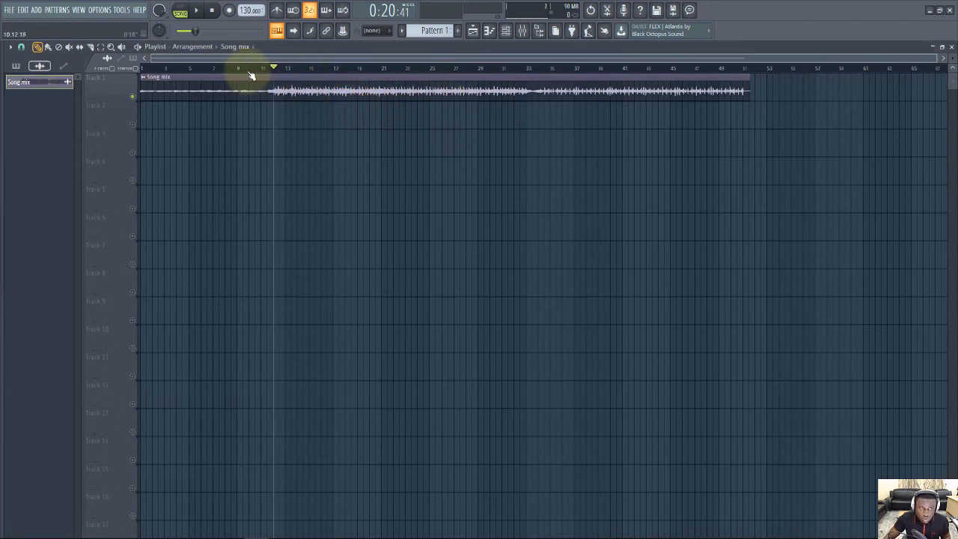
left_click_drag(268, 70, 348, 70)
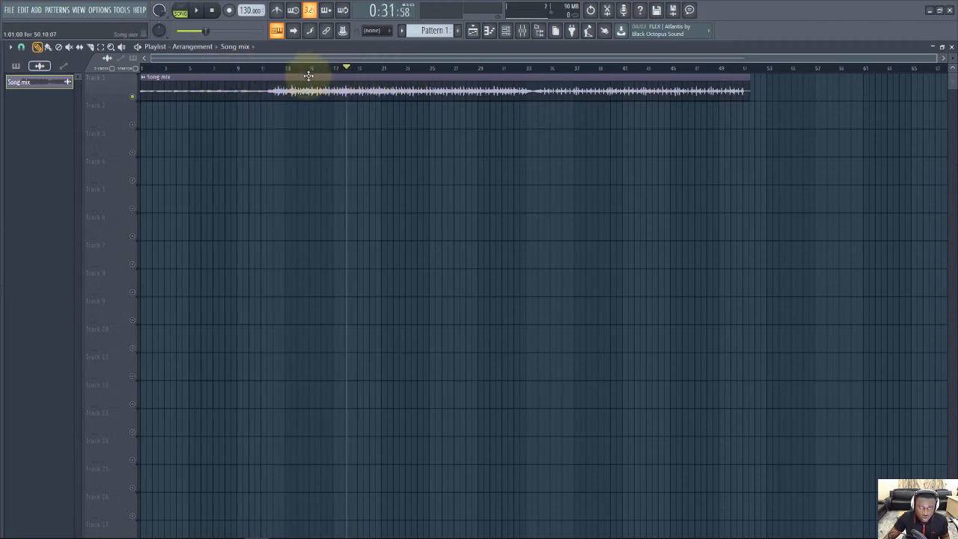
left_click(506, 31)
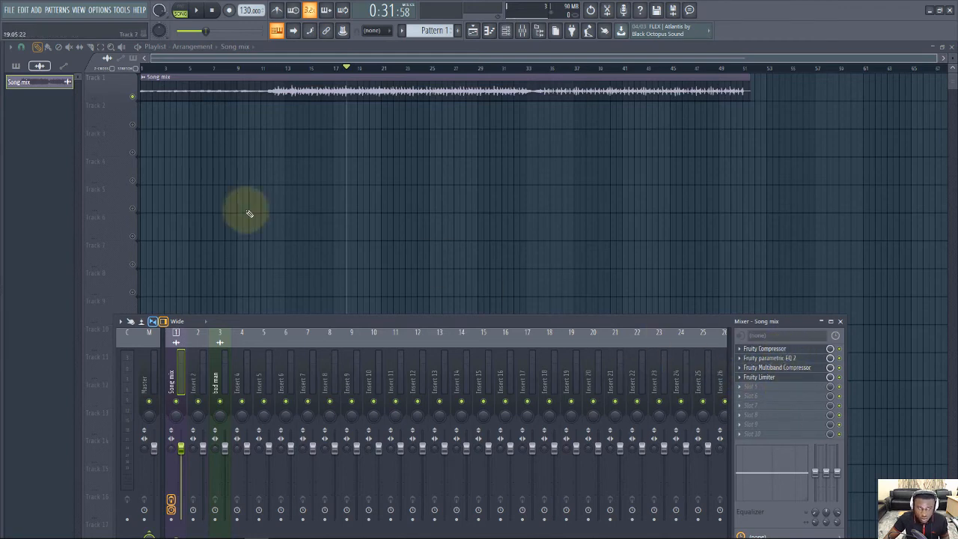
left_click(338, 87)
left_click(311, 67)
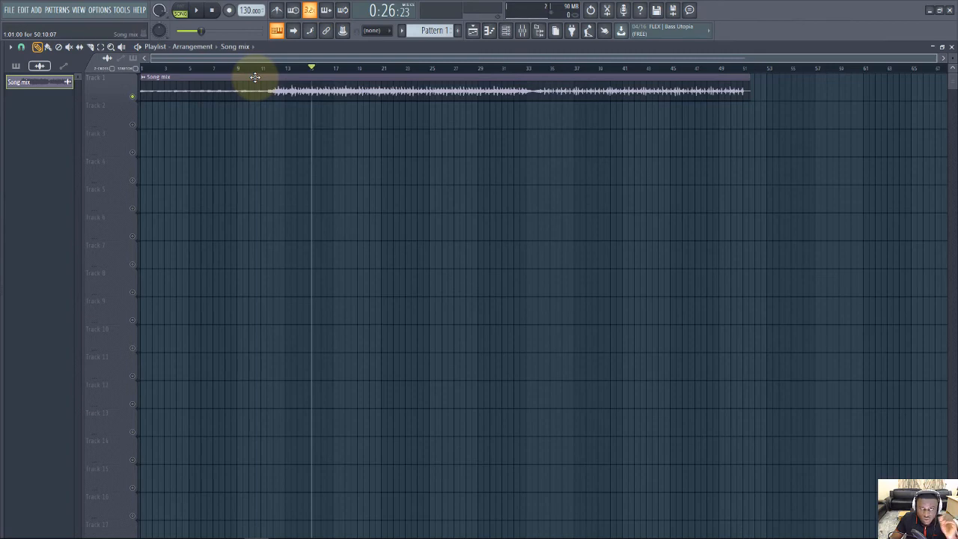
Step: Start a Wave file export of the project into the Mixing tuts folder under the name Muve Master
left_click(8, 9)
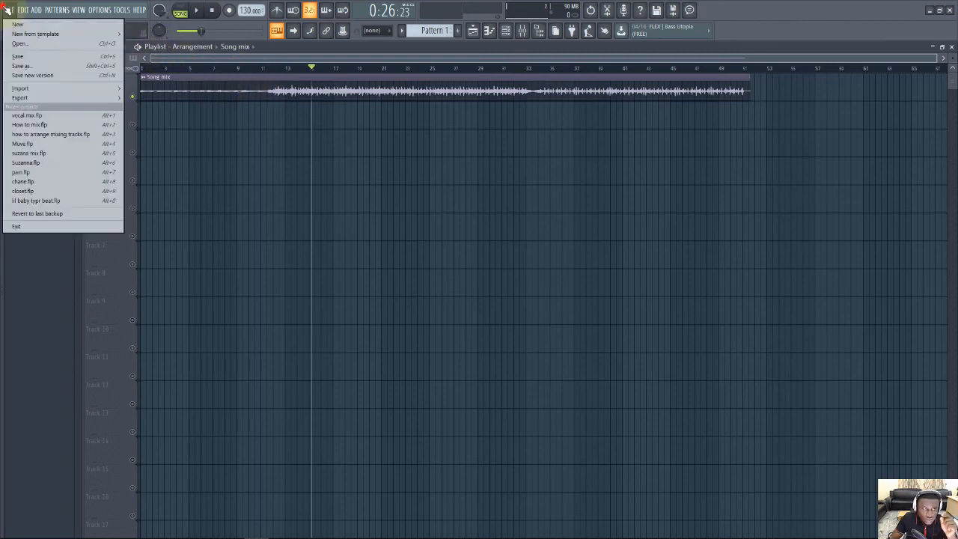
mouse_move(45, 96)
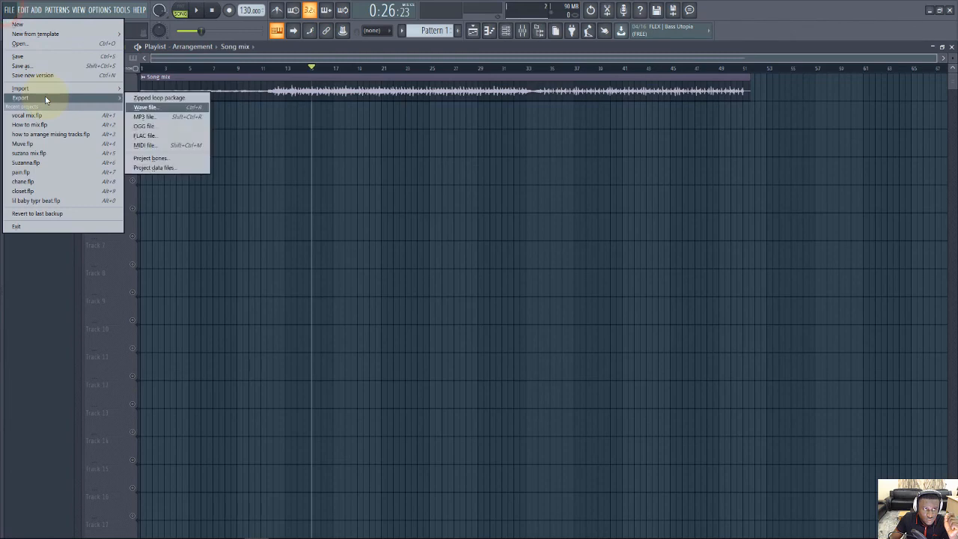
left_click(150, 107)
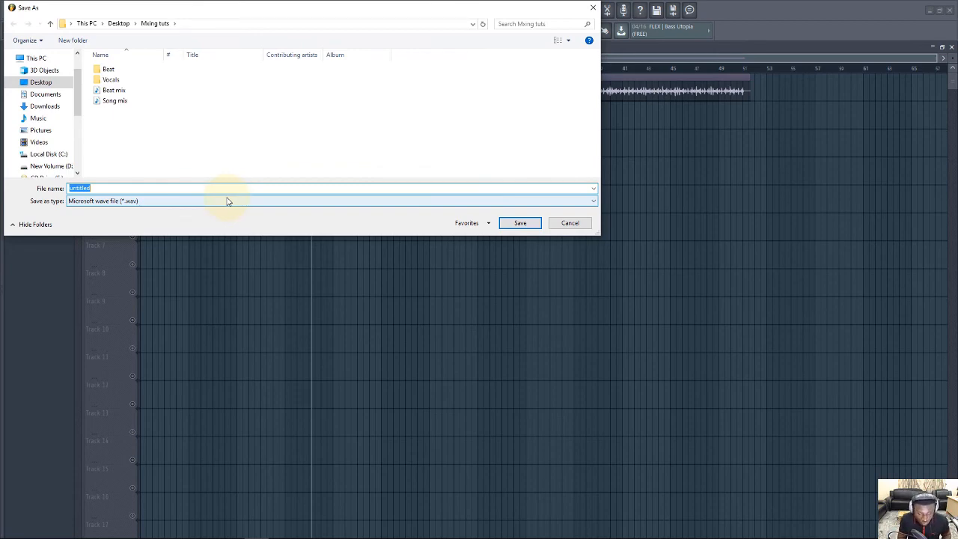
type("M")
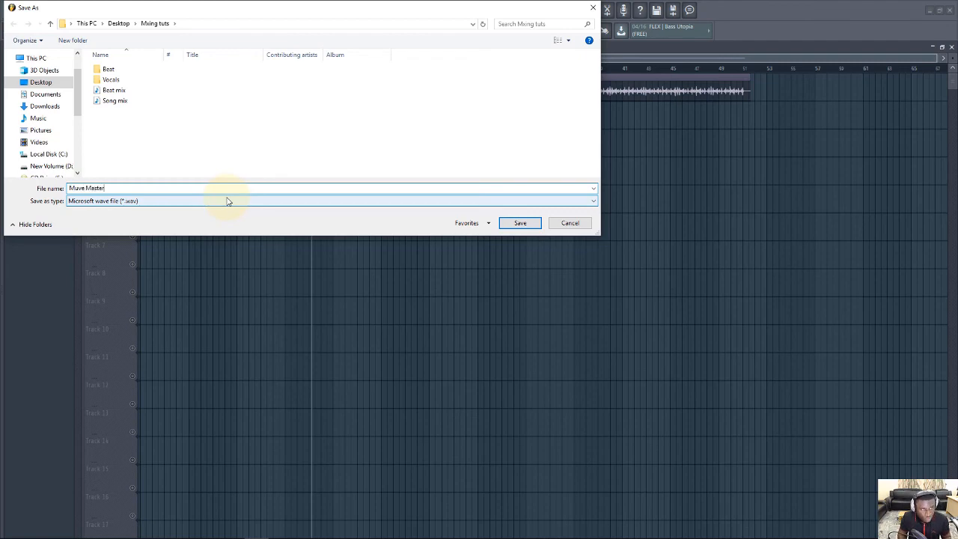
type("uve Master")
key("Return")
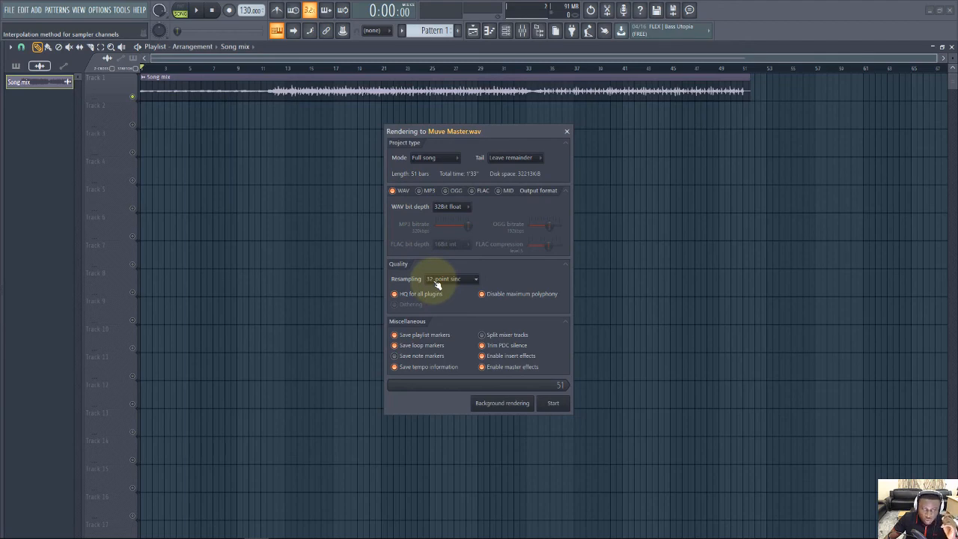
Step: Enable both WAV and MP3 as output formats for the render, with the MP3 bitrate at 320 kbps
left_click(419, 191)
left_click(393, 190)
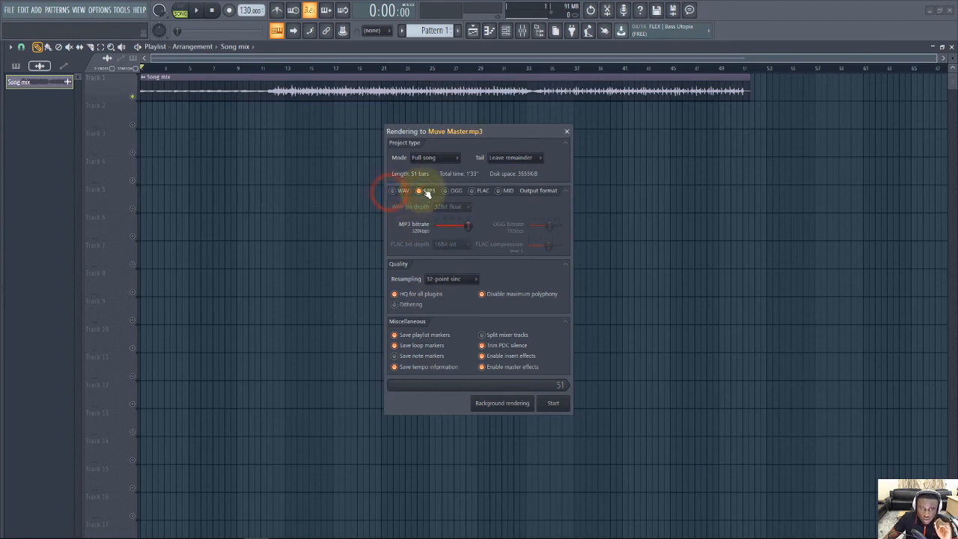
left_click_drag(469, 226, 562, 239)
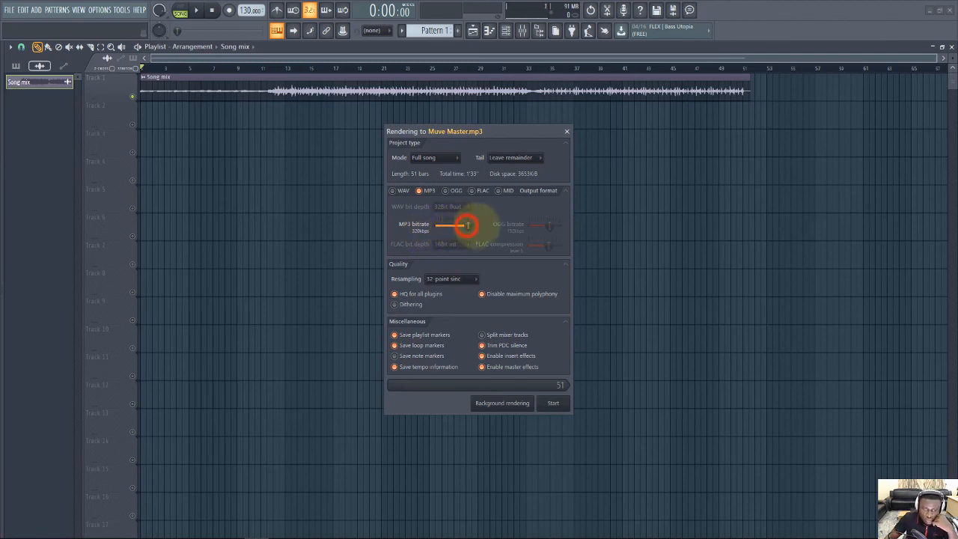
left_click(397, 189)
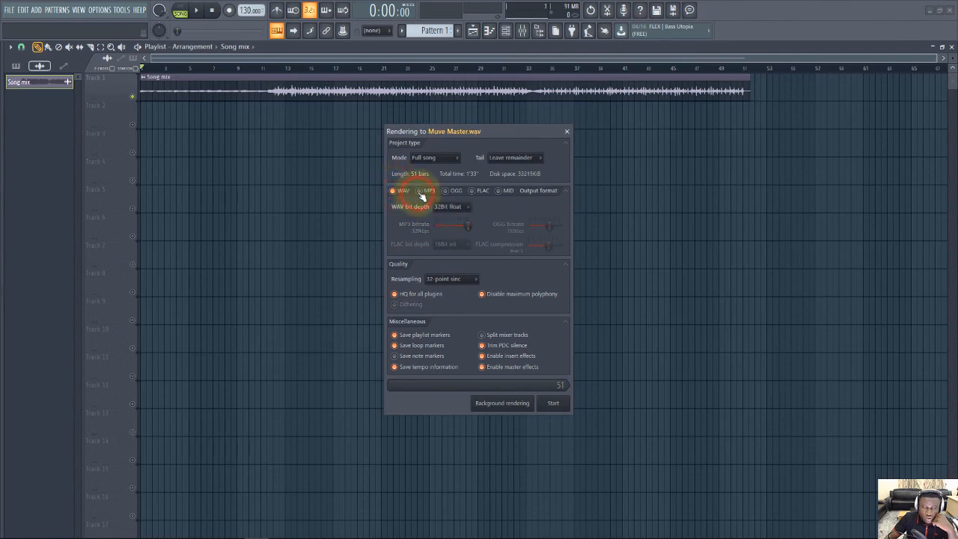
left_click(421, 192)
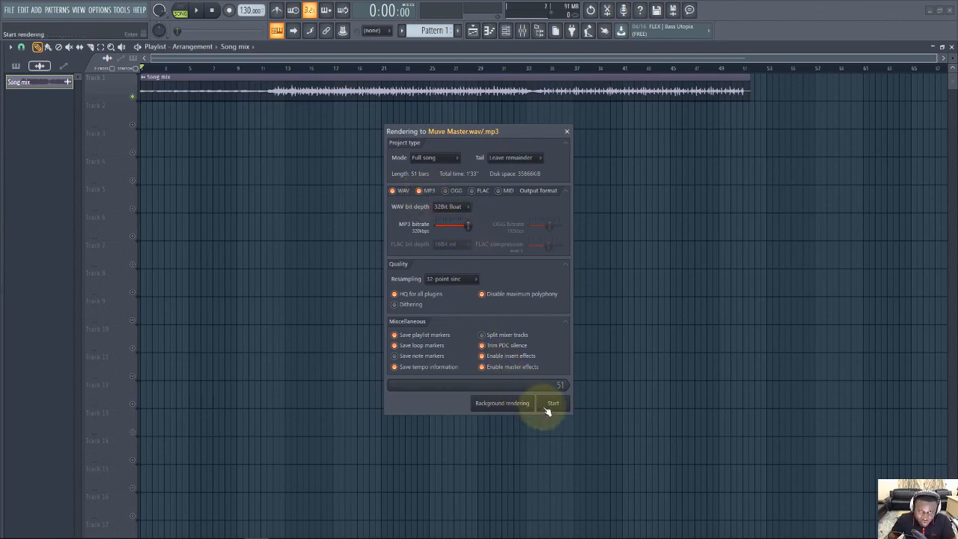
Step: Try the Cut, Leave and Wrap remainder tail options for the render, ending on Cut remainder
left_click(513, 158)
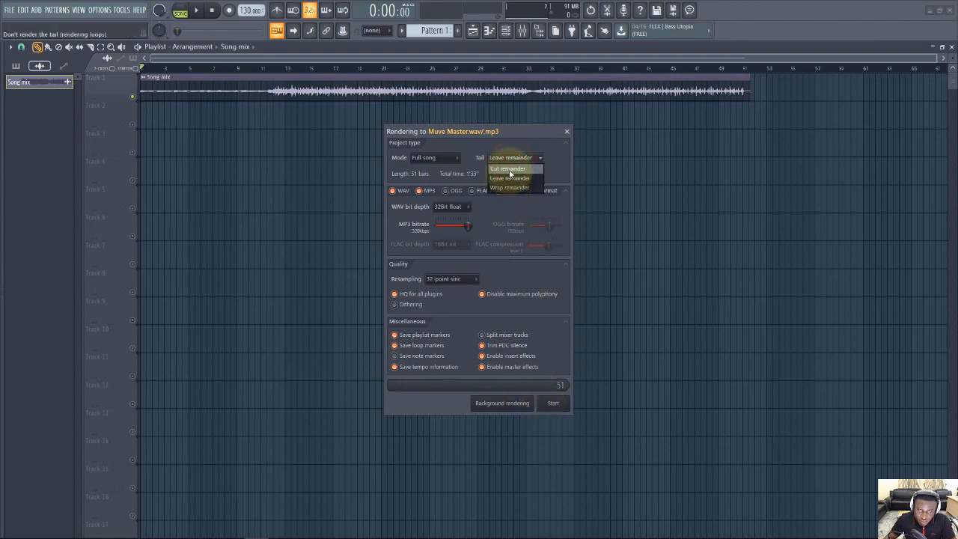
left_click(510, 170)
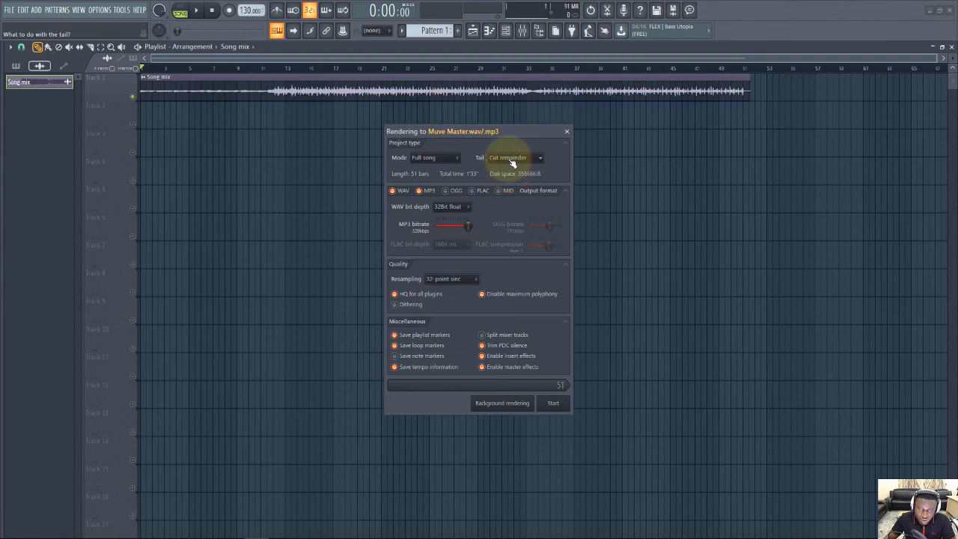
left_click(512, 161)
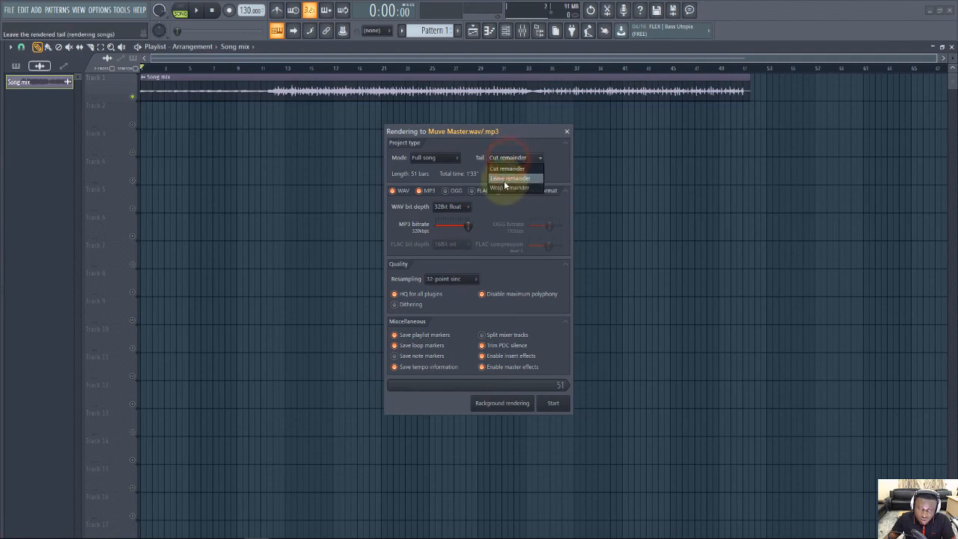
left_click(507, 178)
left_click(507, 156)
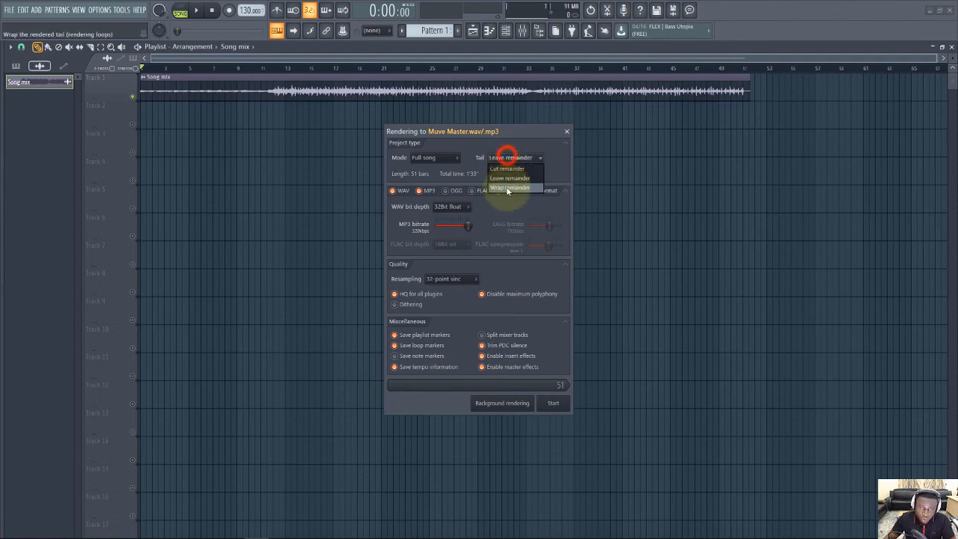
left_click(507, 188)
left_click(511, 156)
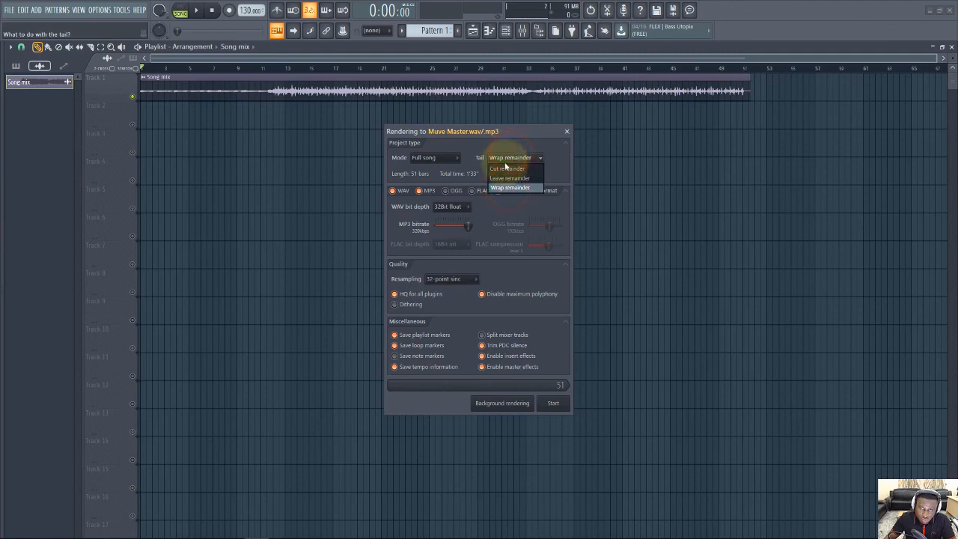
left_click(507, 169)
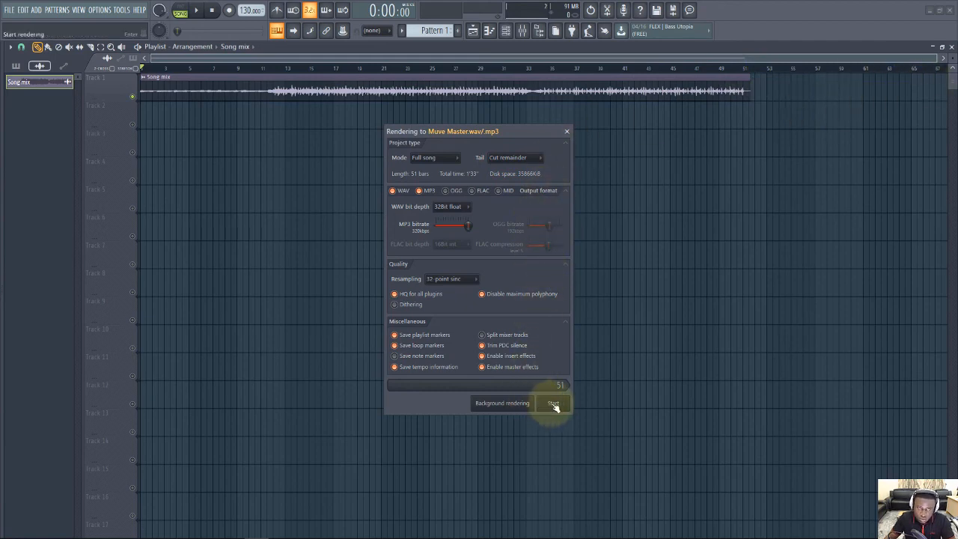
Step: Switch the render mode to Pattern, then return it to Full song
left_click(424, 158)
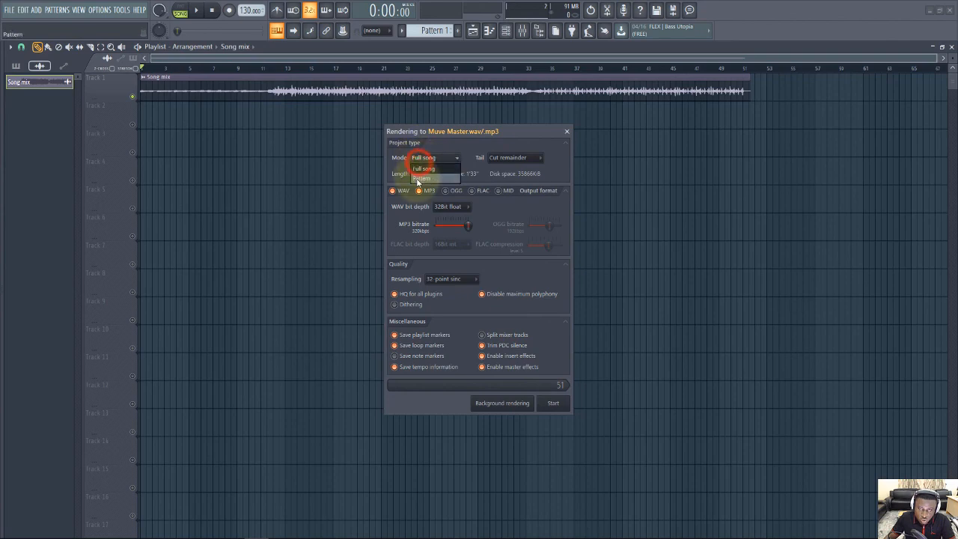
left_click(419, 181)
left_click(429, 156)
left_click(426, 170)
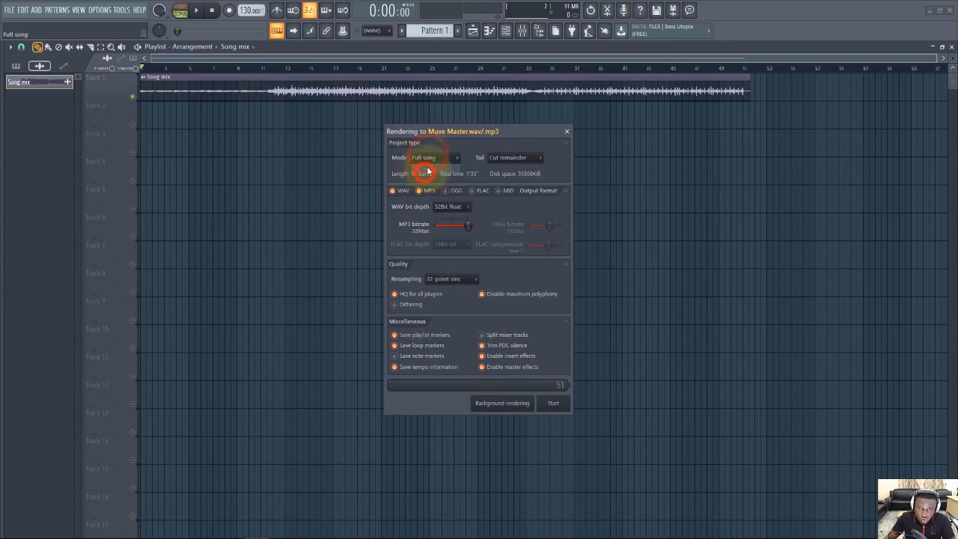
Step: Start rendering Muve Master to WAV and MP3, and bring the playlist back in front of the plugin windows
left_click(554, 407)
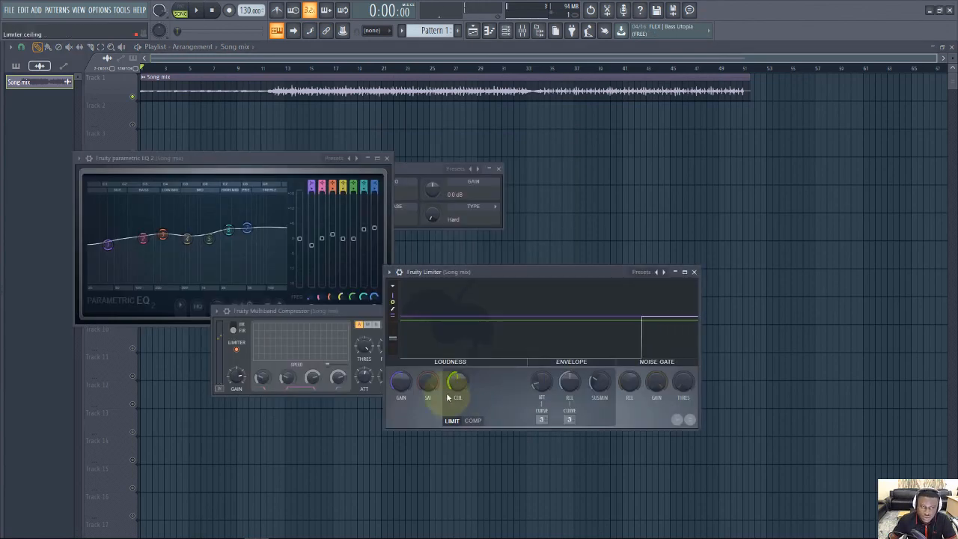
left_click(410, 60)
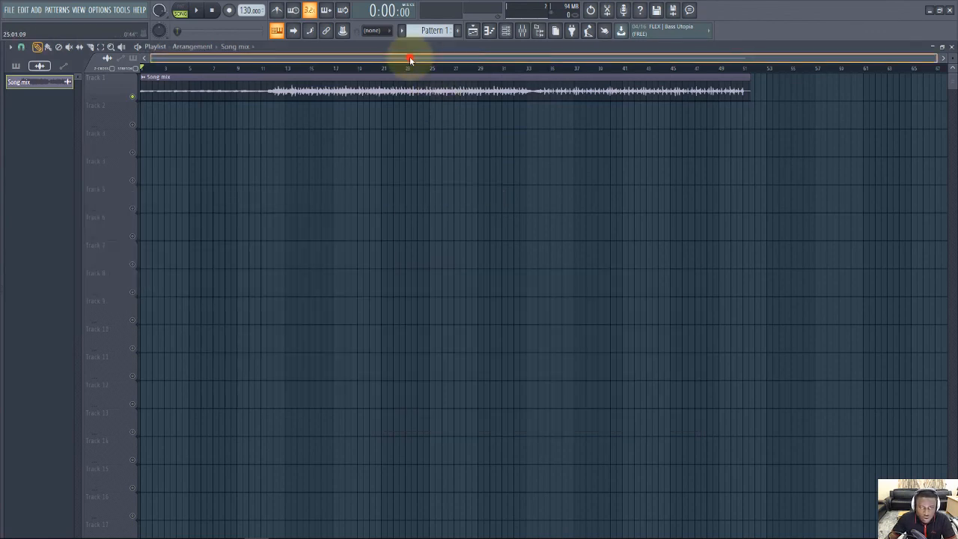